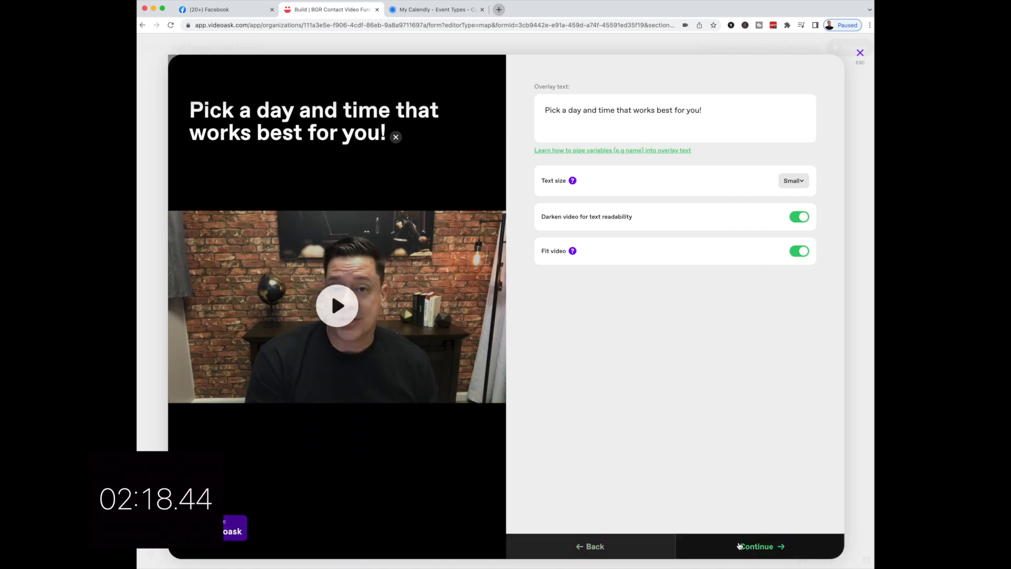
- Upload the 'Pick a day and time that works best for you!' video step, then go to Calendly event types
left_click(743, 546)
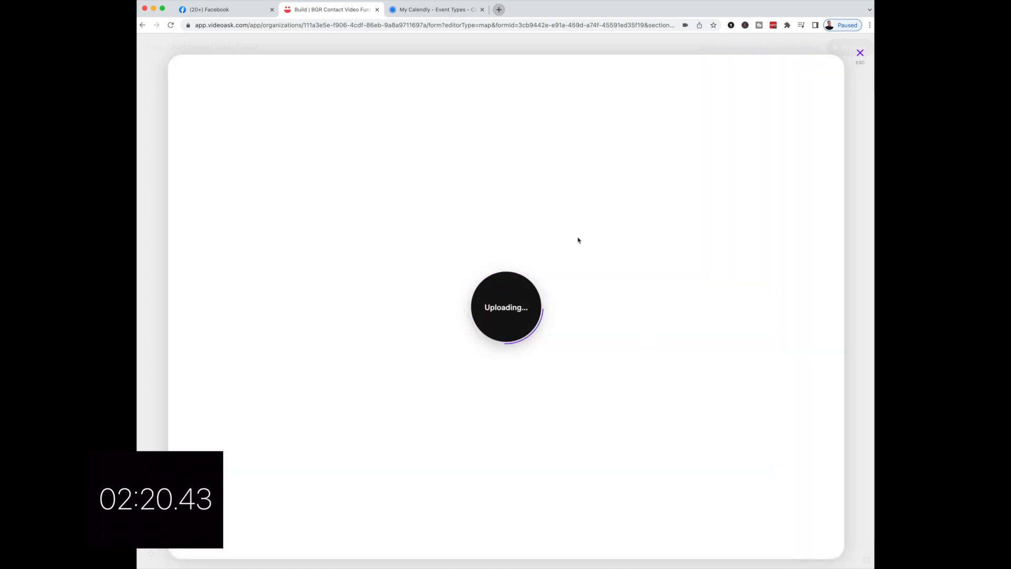
left_click(435, 12)
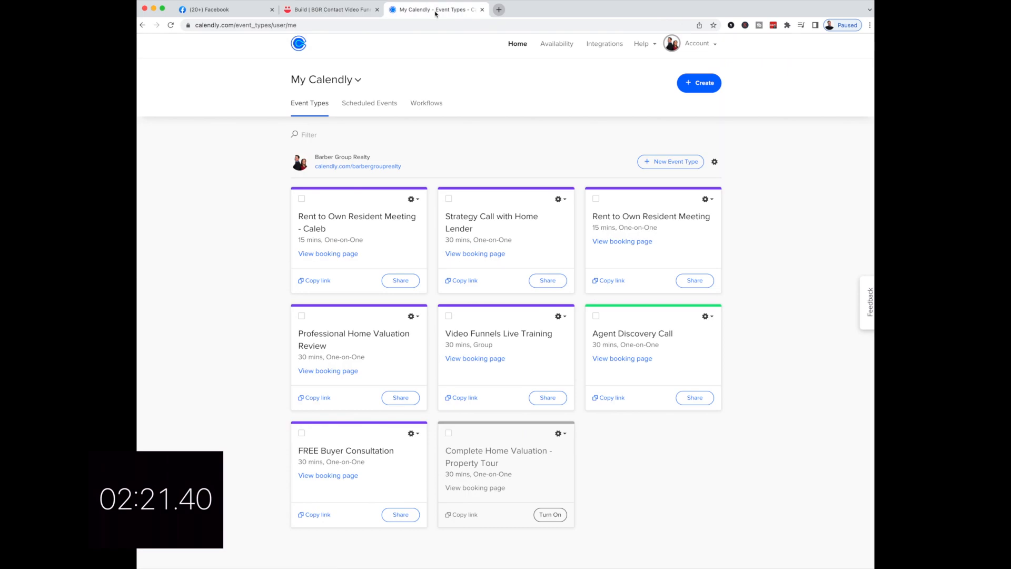
- Create a new One-on-One event type named 'BGR Client Consultation'
left_click(698, 84)
left_click(649, 120)
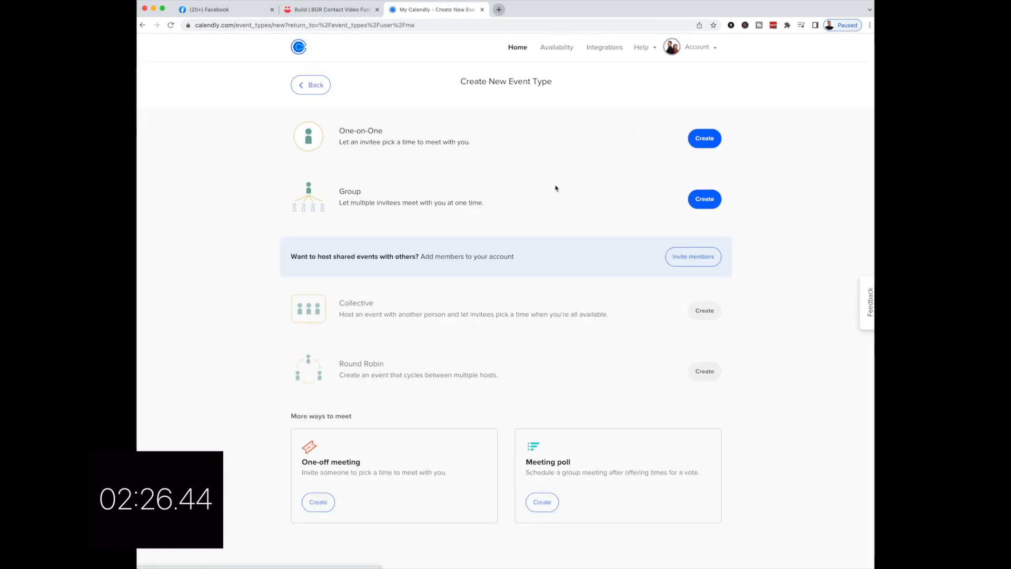
left_click(700, 140)
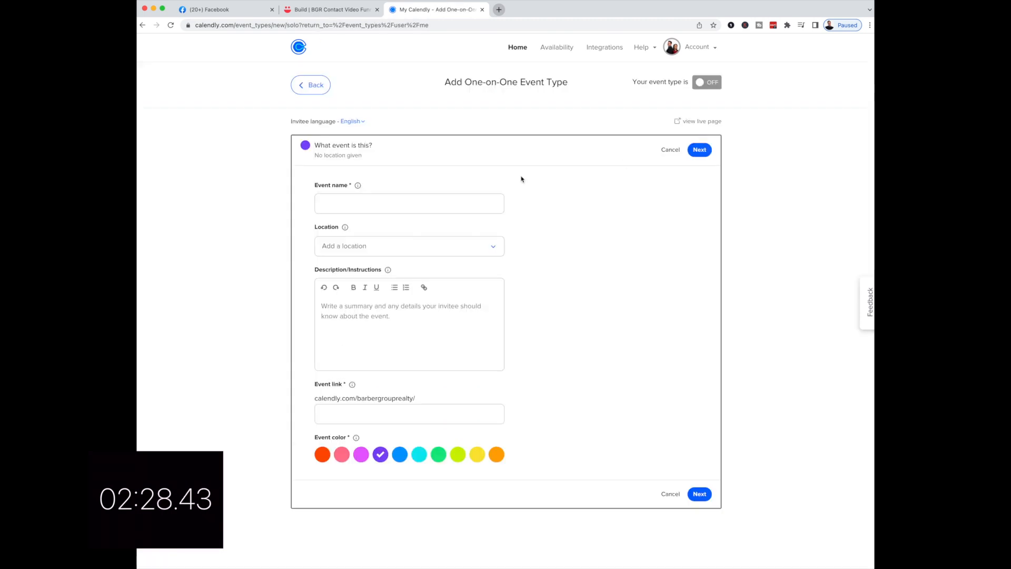
left_click(366, 207)
type("B")
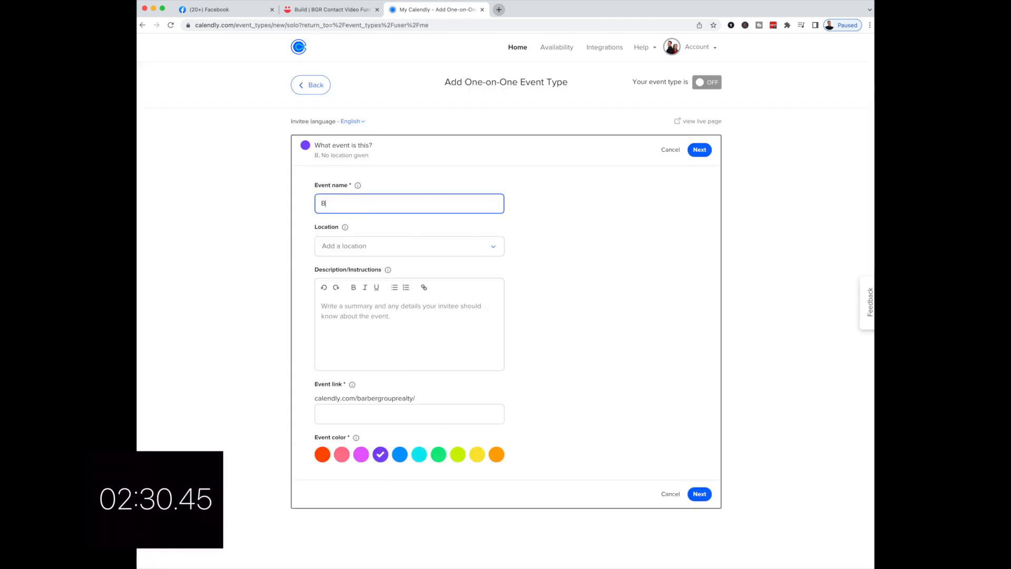
type("GR Client ")
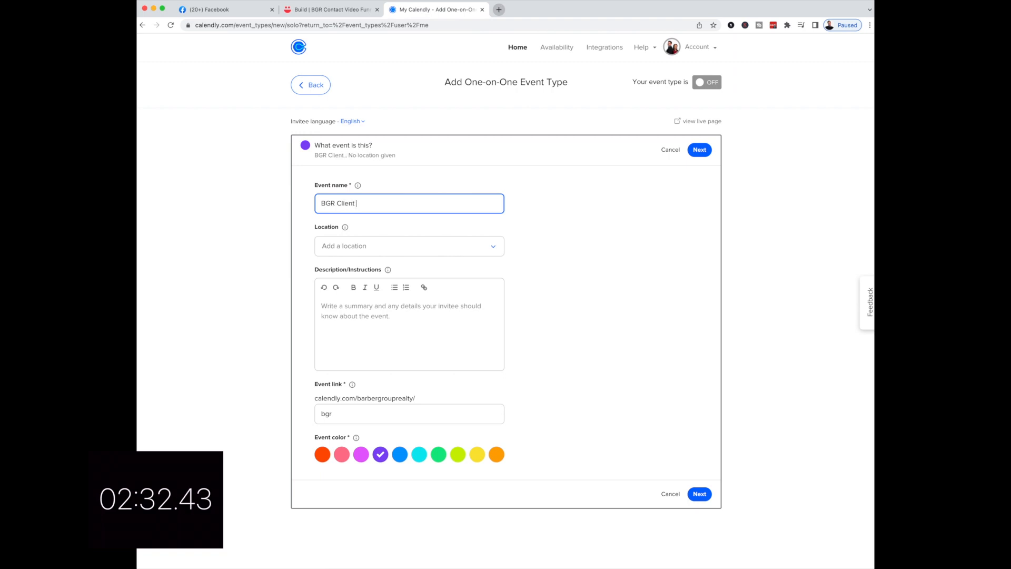
type("Consultation")
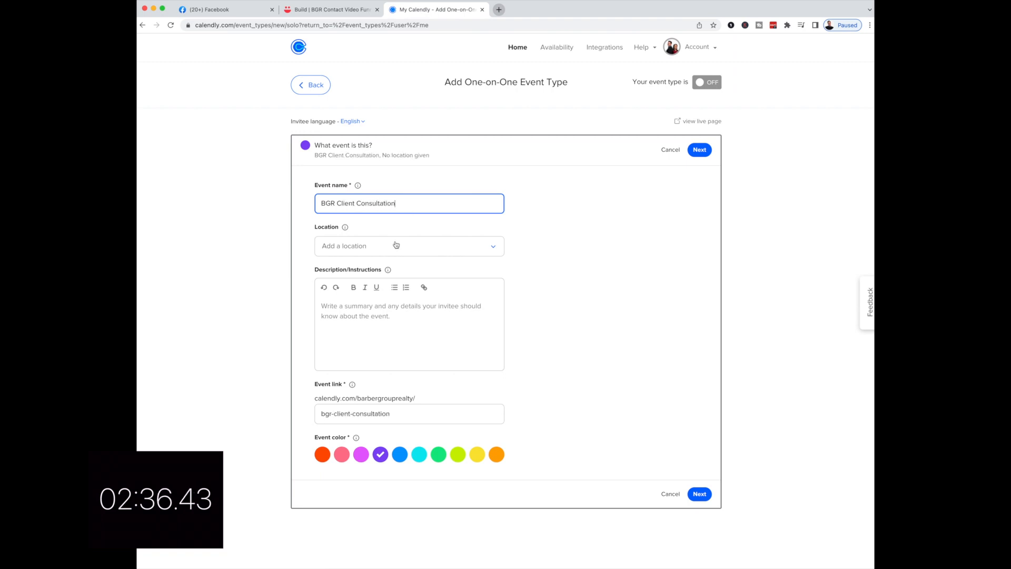
- Set the event's location to an in-person meeting at the office address
left_click(396, 245)
left_click(384, 273)
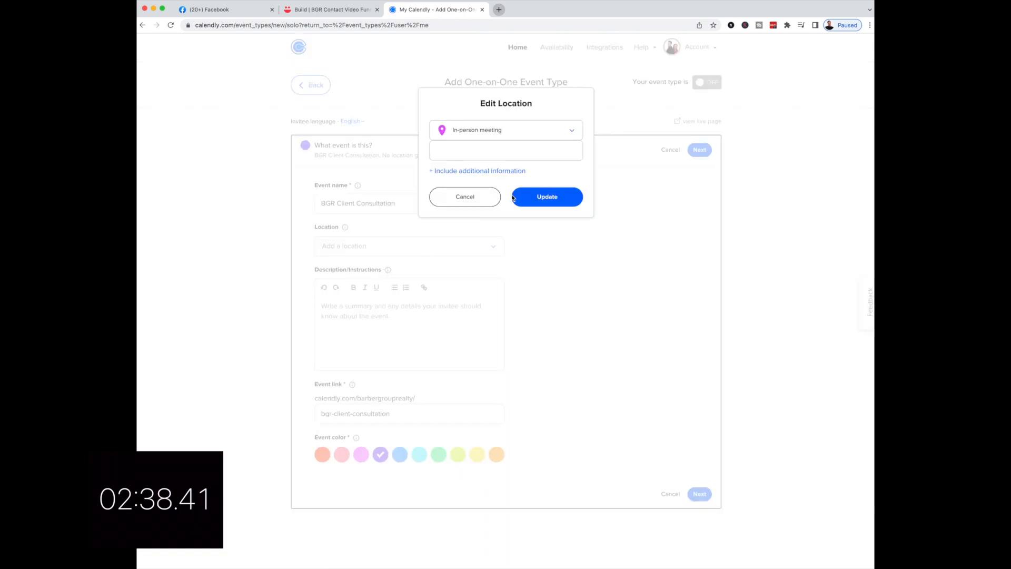
left_click(470, 152)
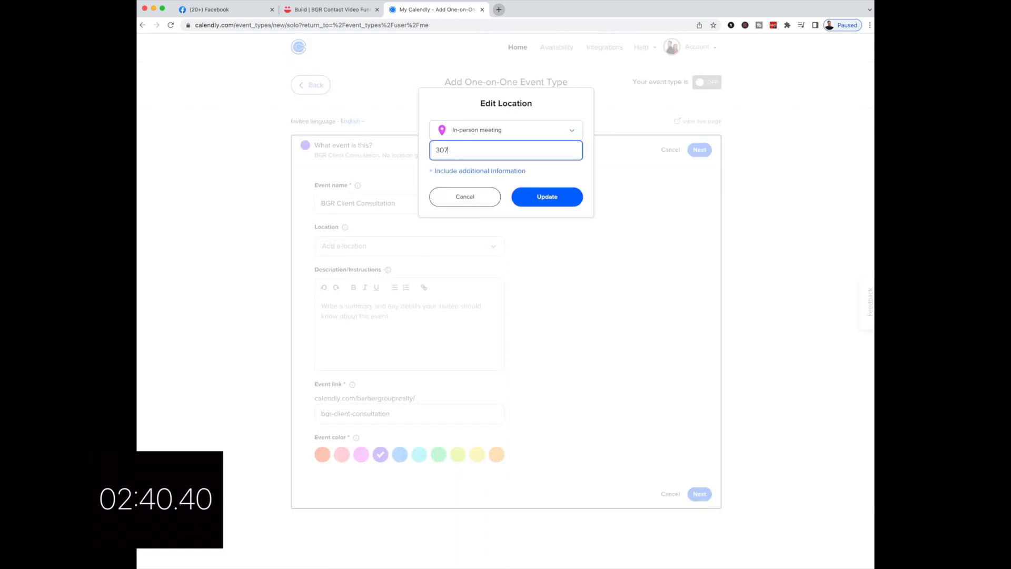
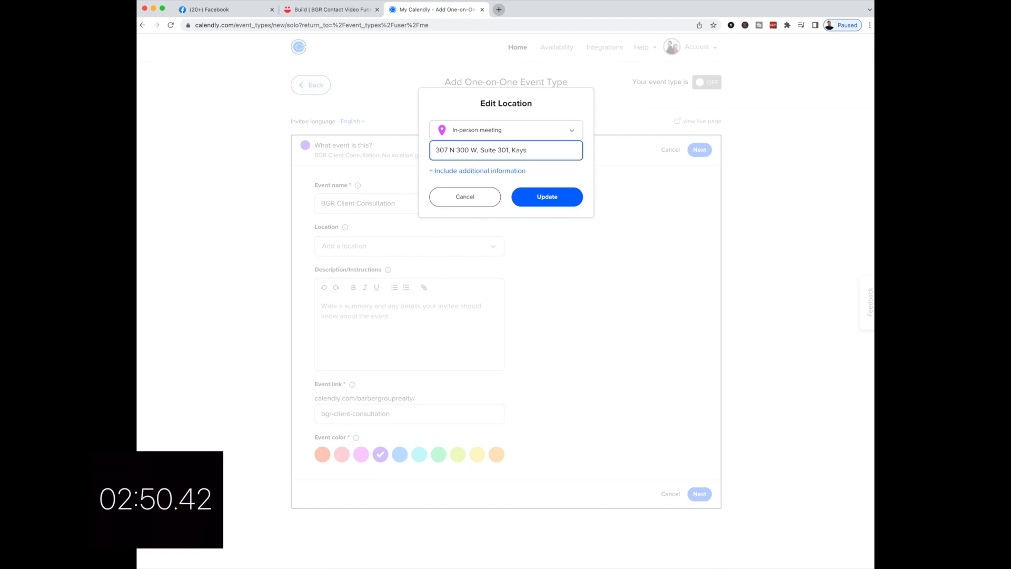
left_click(539, 203)
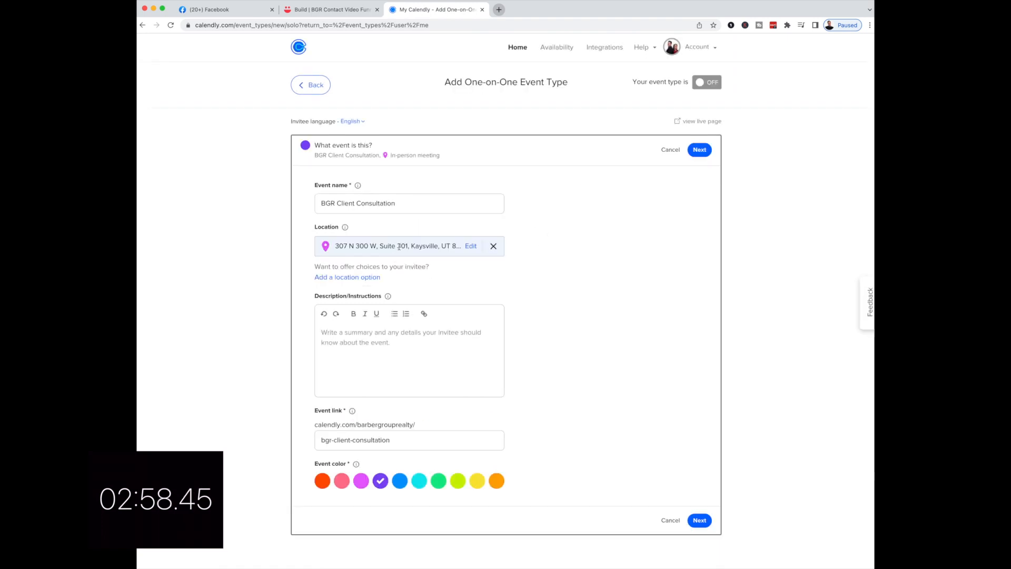
- Add Phone call and Zoom as extra location options
left_click(355, 279)
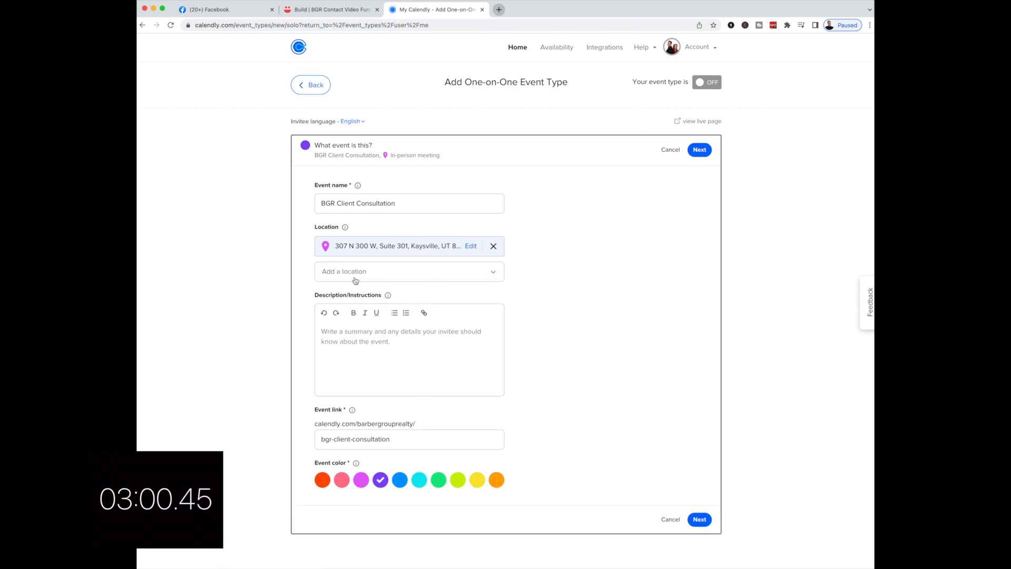
left_click(364, 275)
left_click(367, 313)
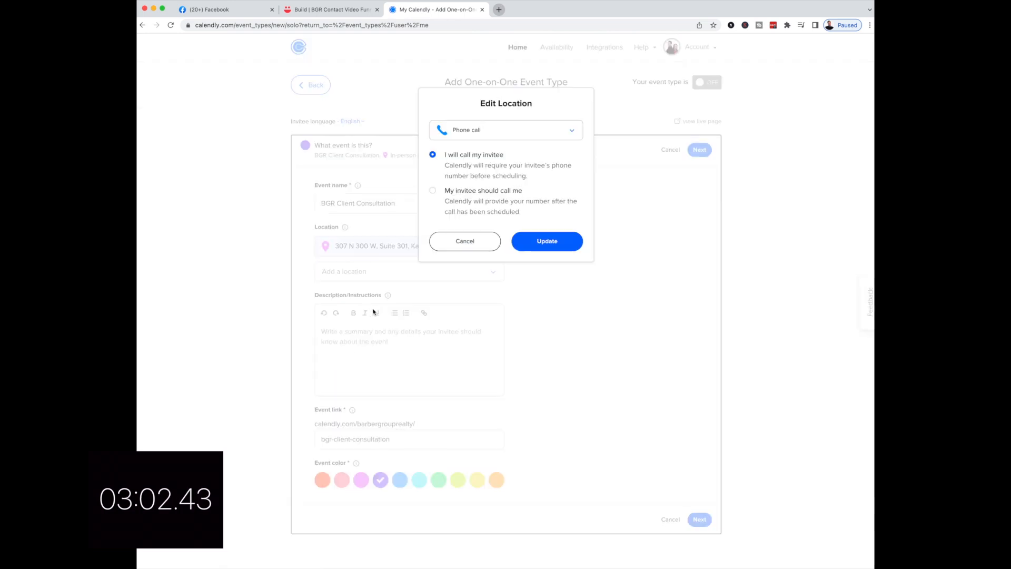
left_click(546, 245)
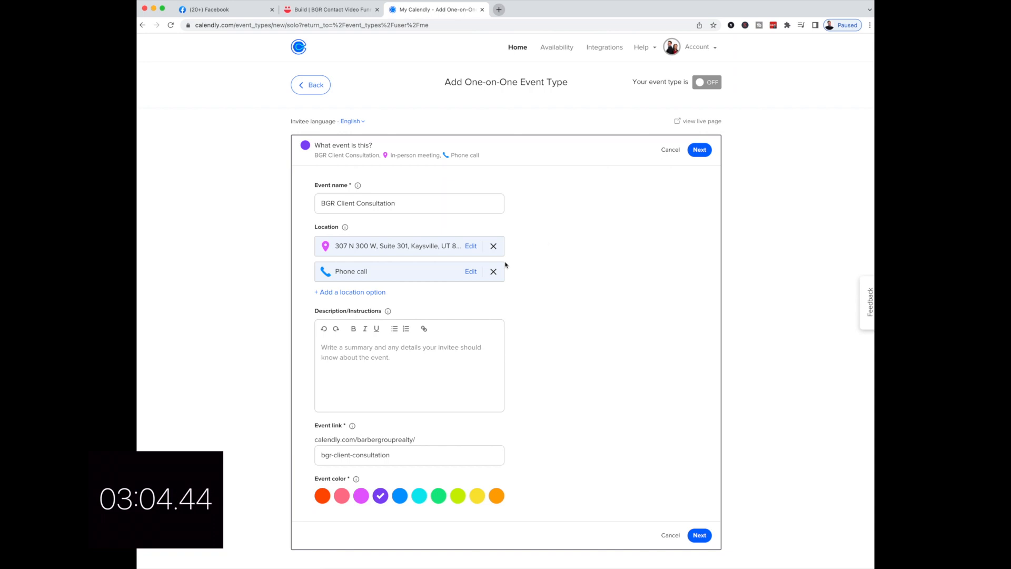
left_click(353, 294)
left_click(361, 298)
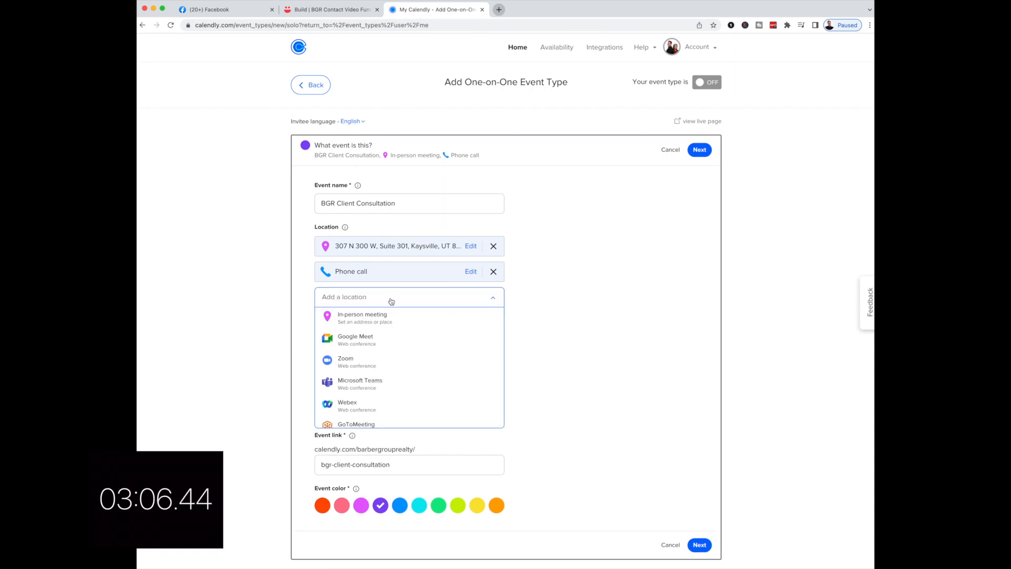
left_click(364, 362)
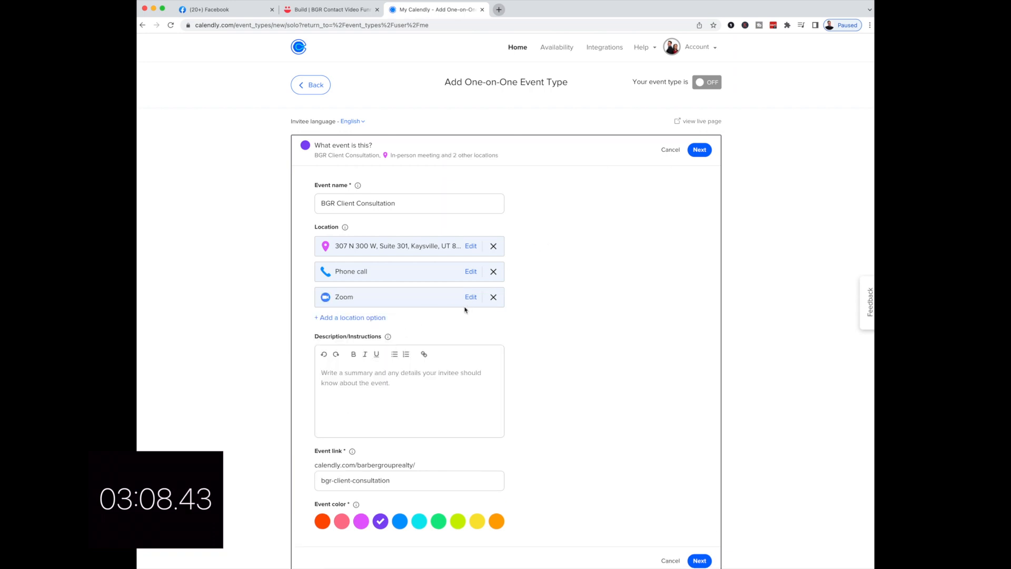
- Enter the description 'Let's connect to discuss your real estate goals'
left_click(400, 380)
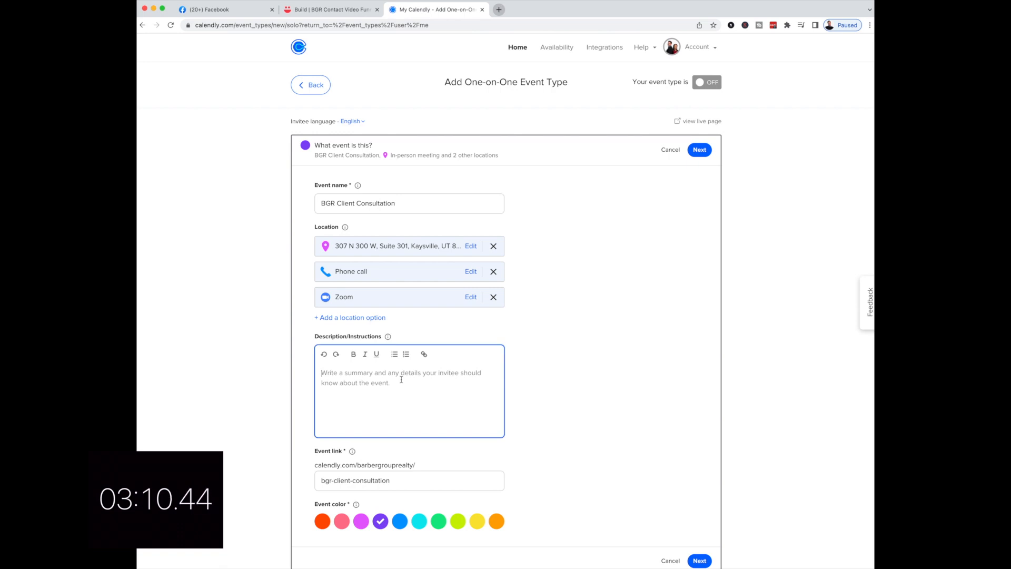
type("Let's co")
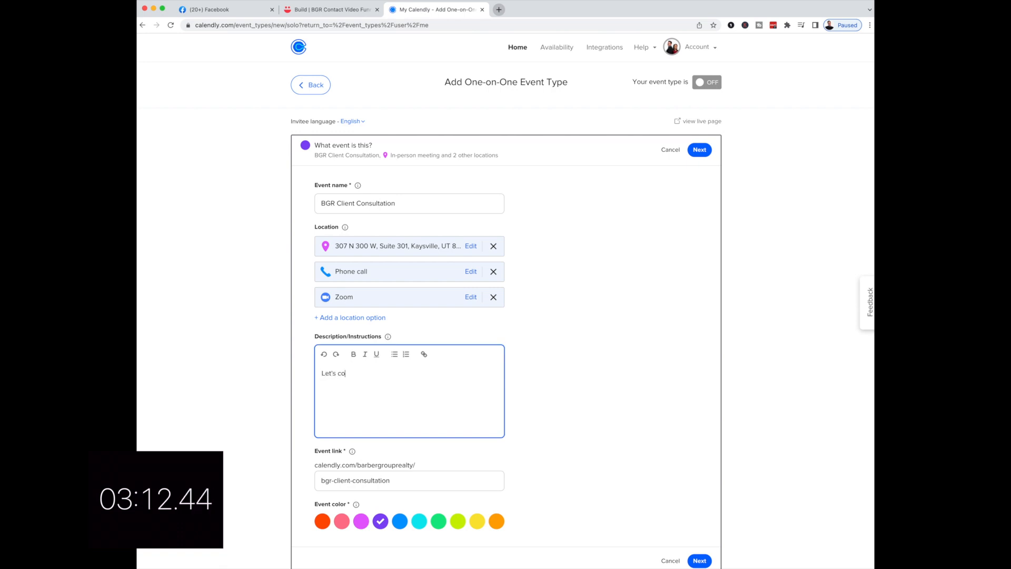
type("nnect to disc")
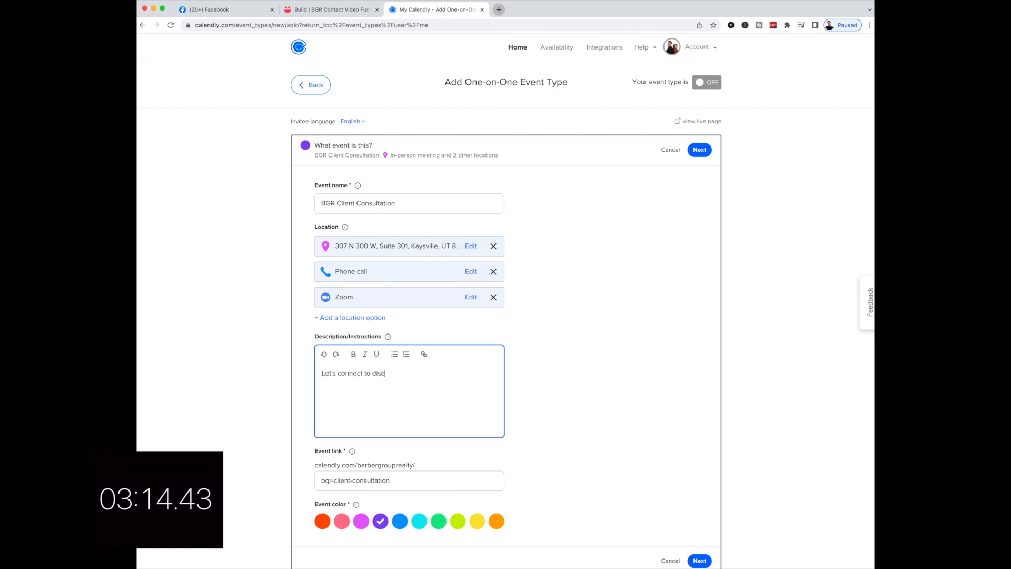
type("uss your real estate goals")
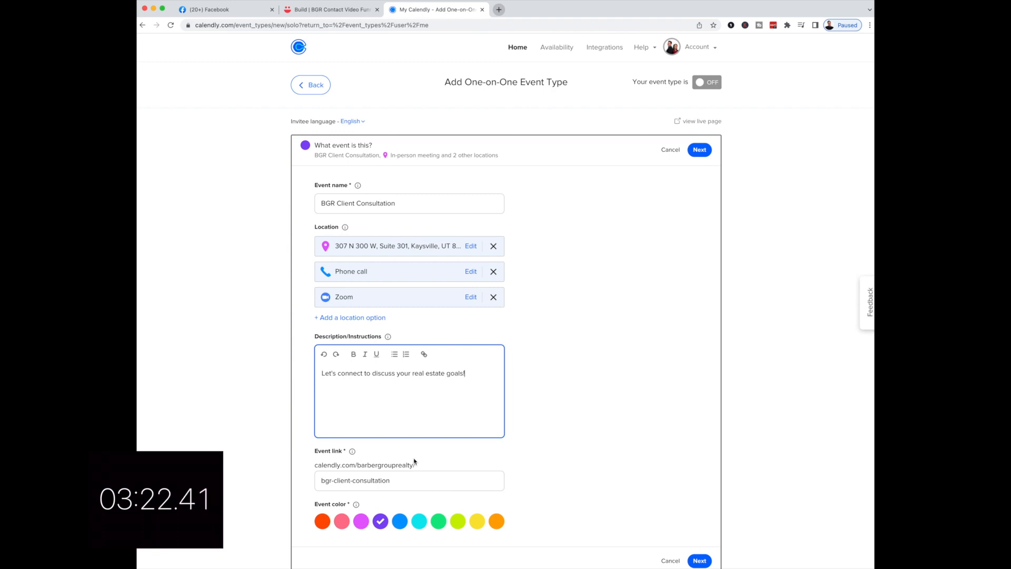
left_click(390, 483)
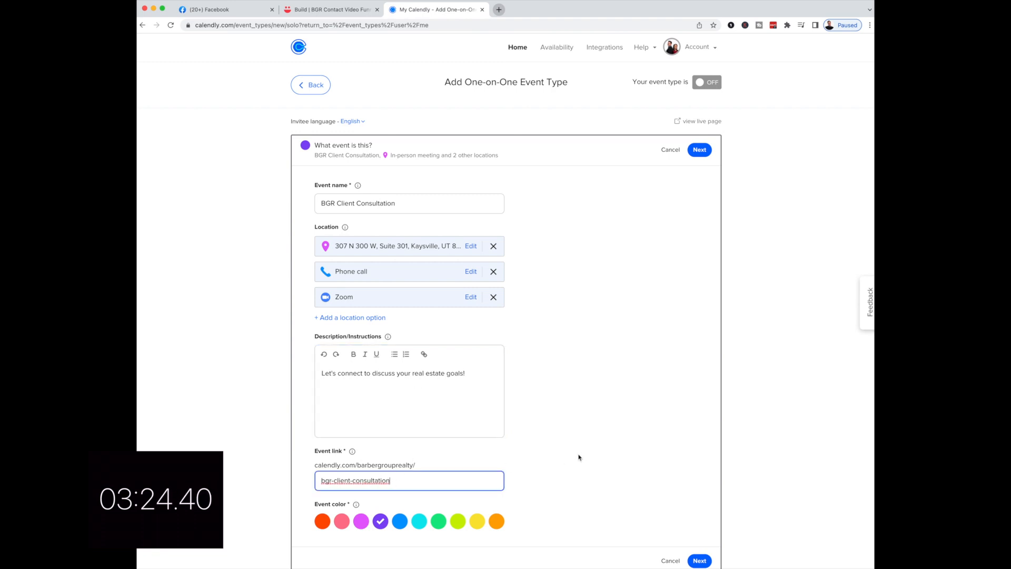
- Save the event details and let invitees book up to 30 days ahead
scroll(515, 467, "down", 1)
left_click(695, 559)
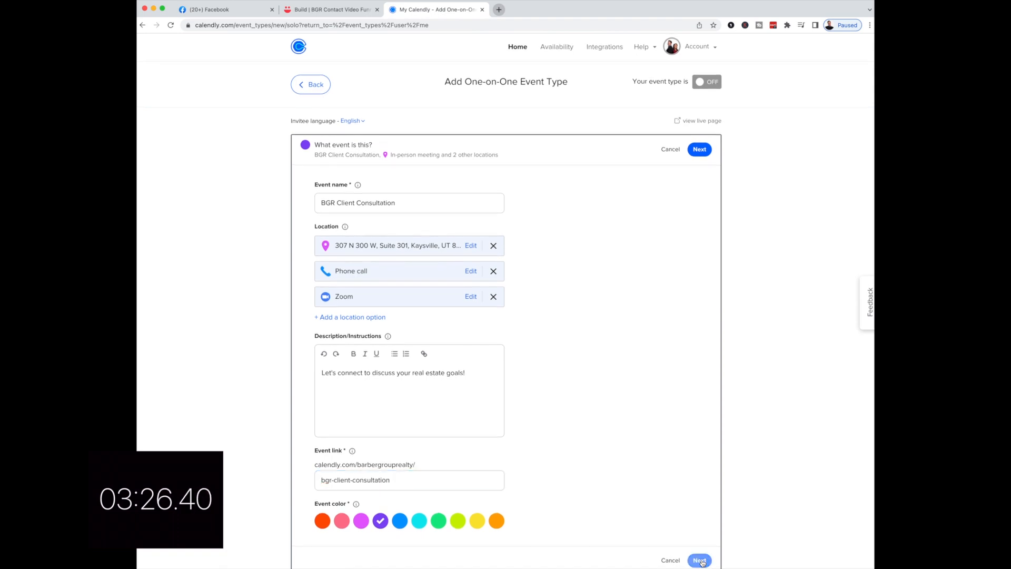
left_click(342, 255)
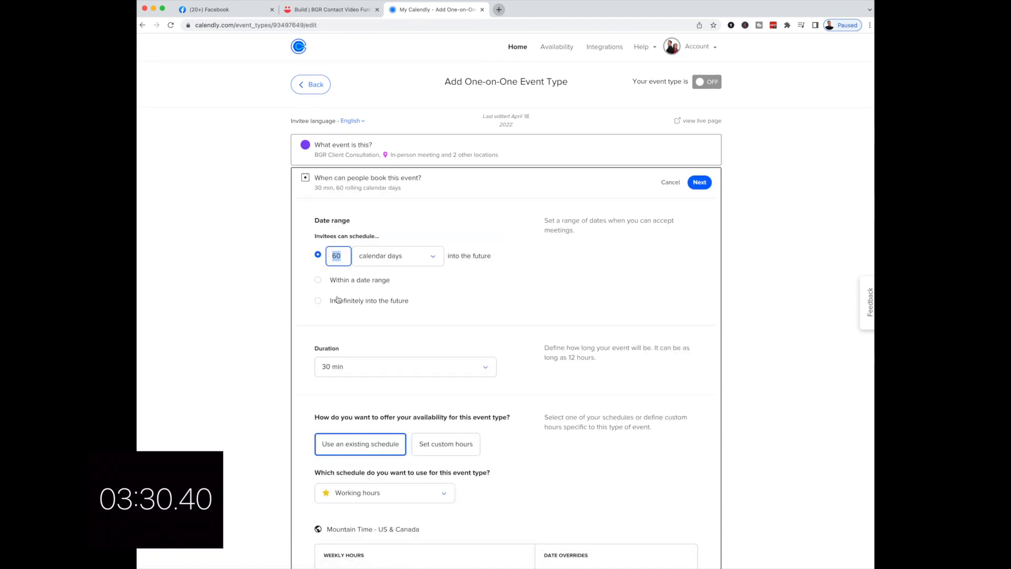
type("30")
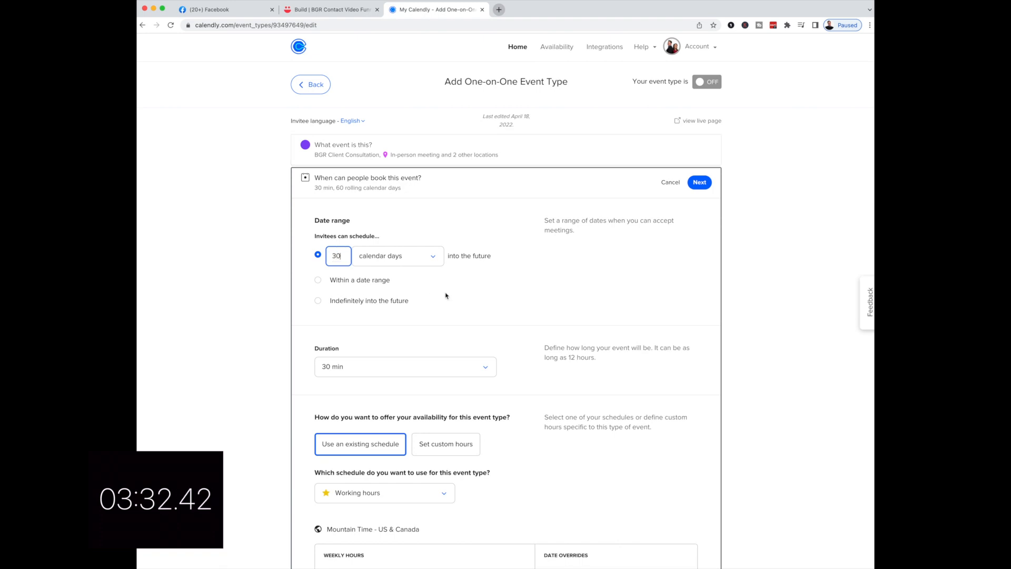
- Add 15-minute buffers before and after each event, save, and copy the booking link
scroll(452, 318, "down", 3)
scroll(442, 309, "down", 5)
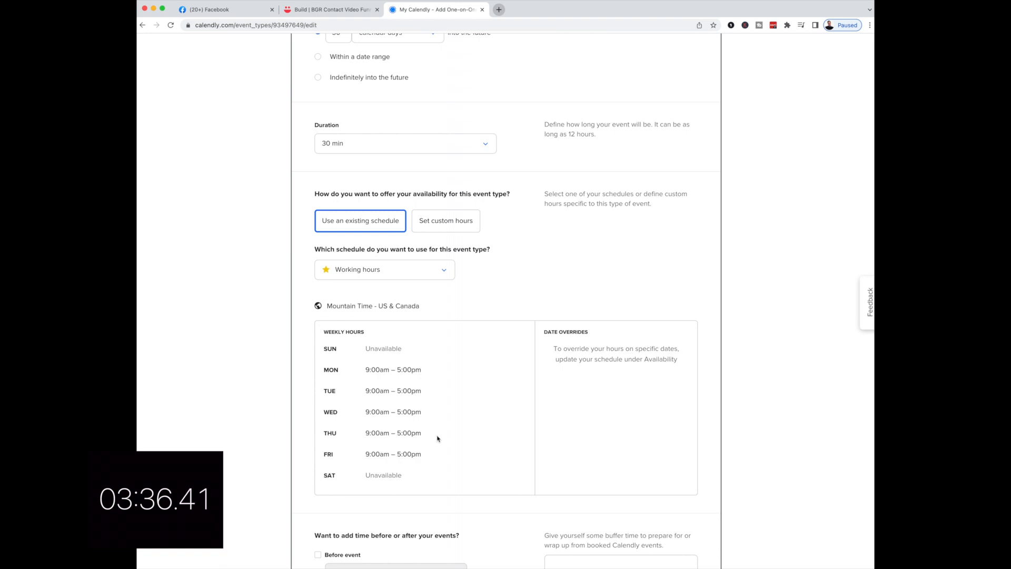
scroll(443, 435, "down", 4)
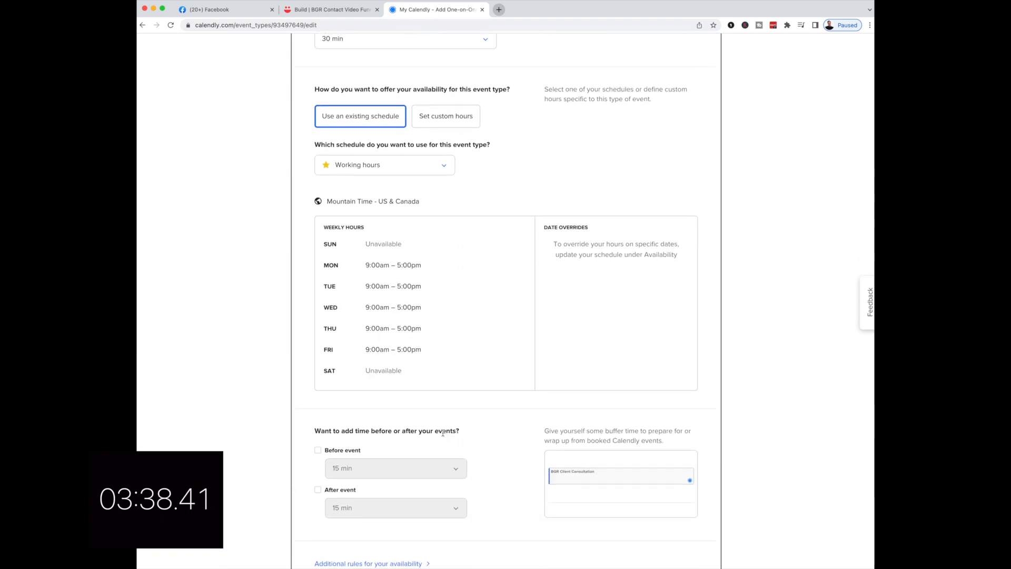
scroll(443, 433, "down", 2)
left_click(318, 410)
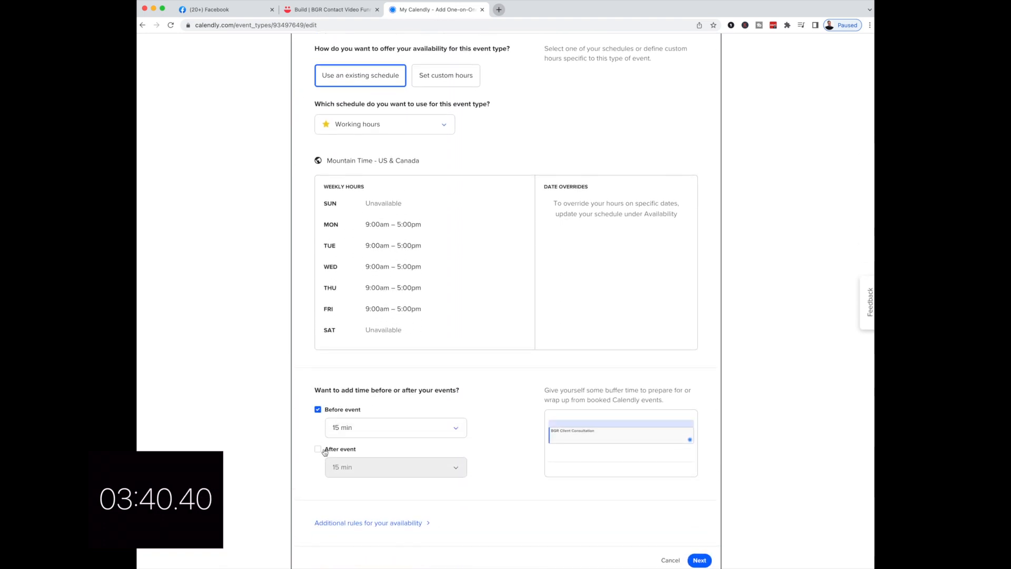
left_click(318, 449)
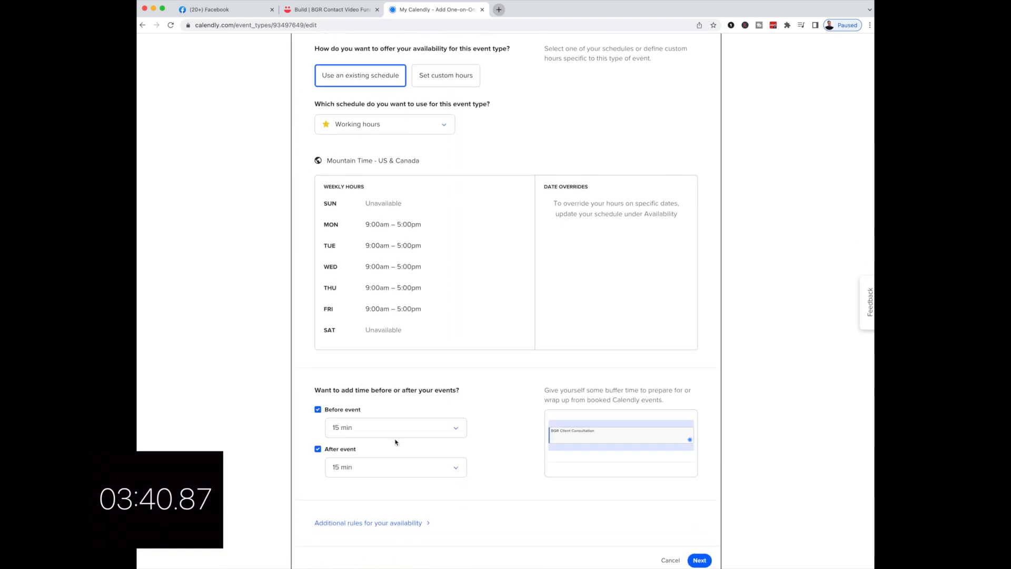
left_click(700, 560)
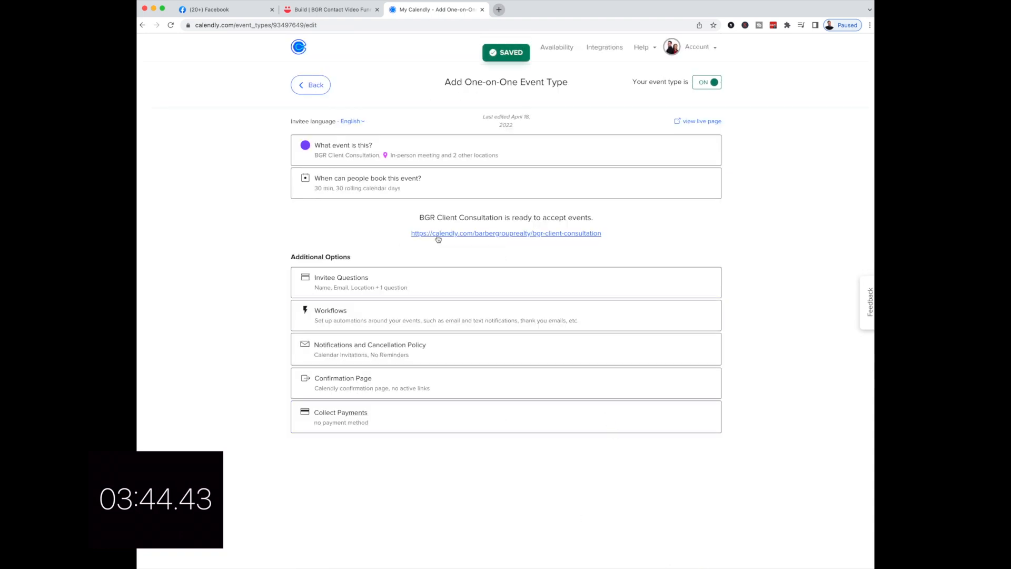
left_click_drag(603, 235, 408, 237)
key("super+c")
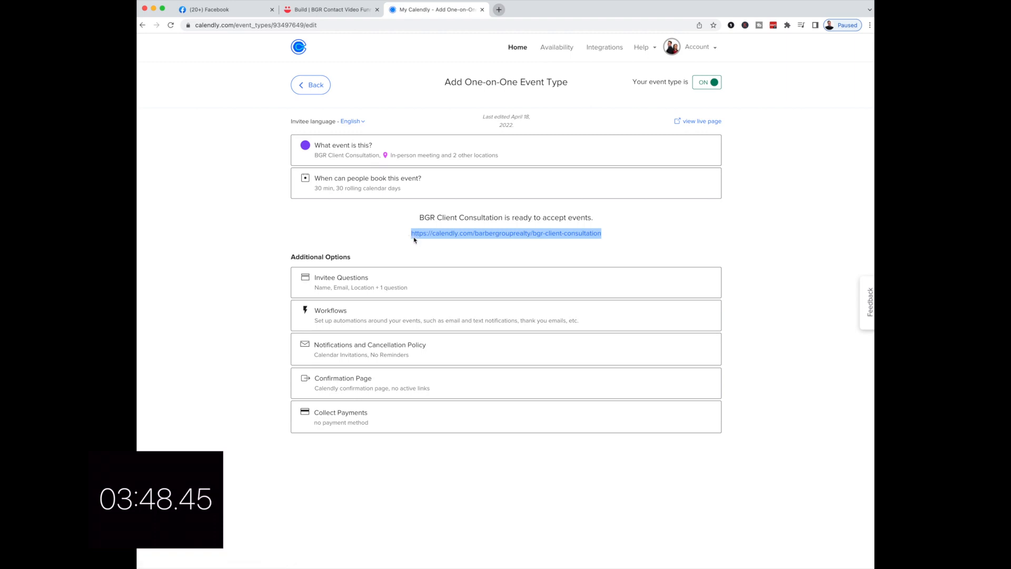
- Play and pause the first VideoAsk step's preview video
left_click(363, 11)
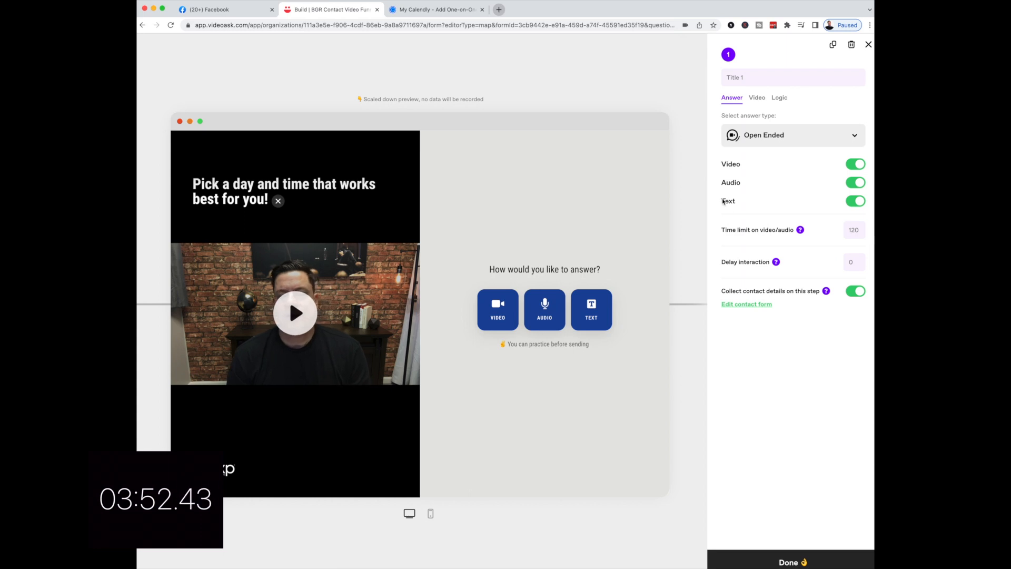
left_click(295, 320)
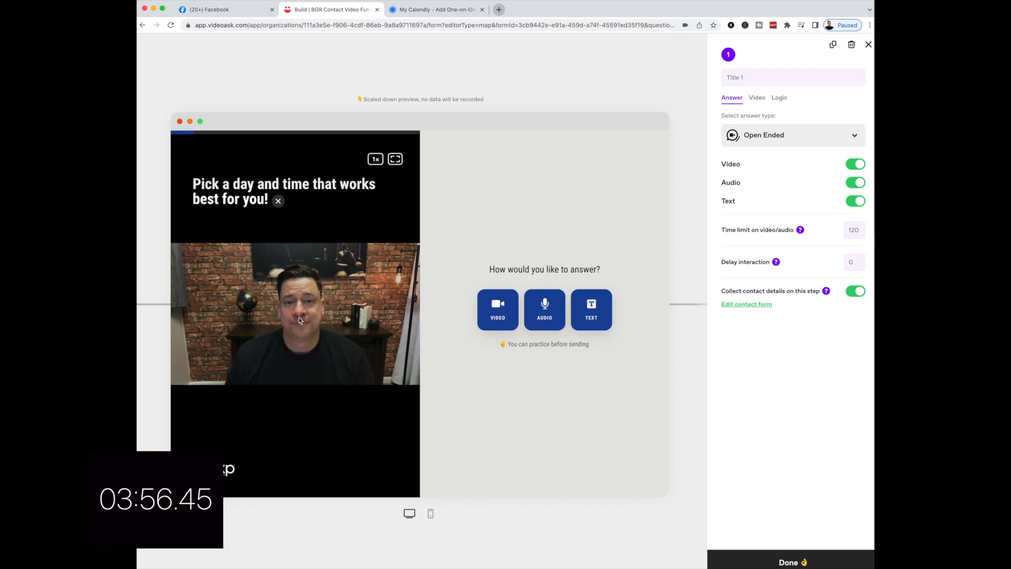
left_click(299, 318)
left_click(300, 321)
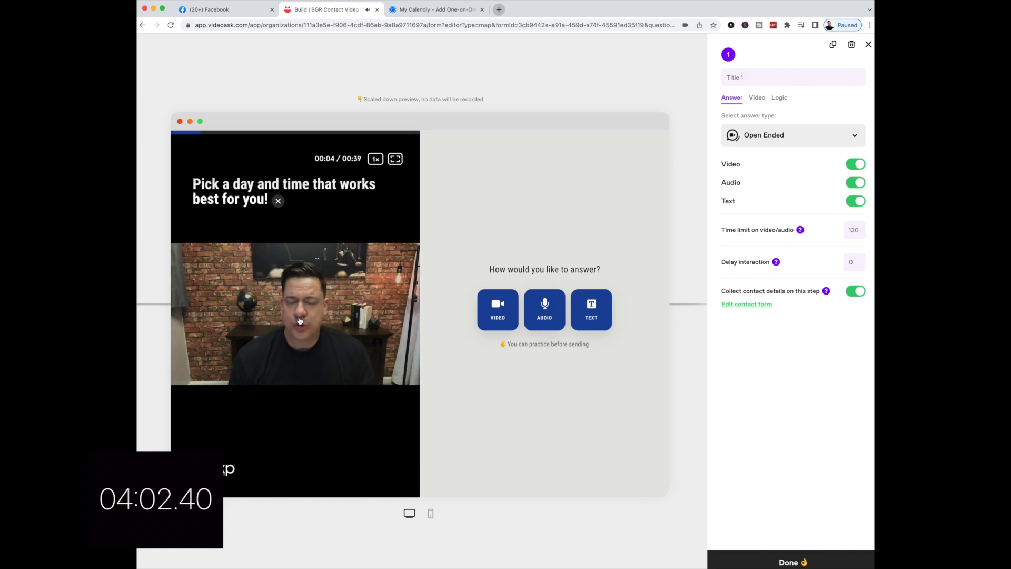
left_click(300, 321)
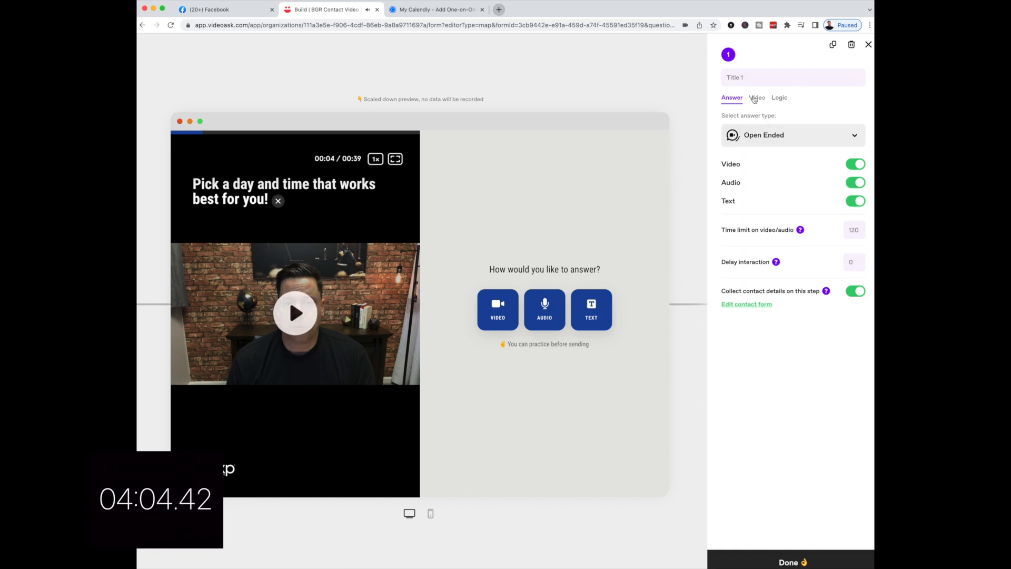
- Check the step's Video settings, then bring up the answer-type list
left_click(757, 98)
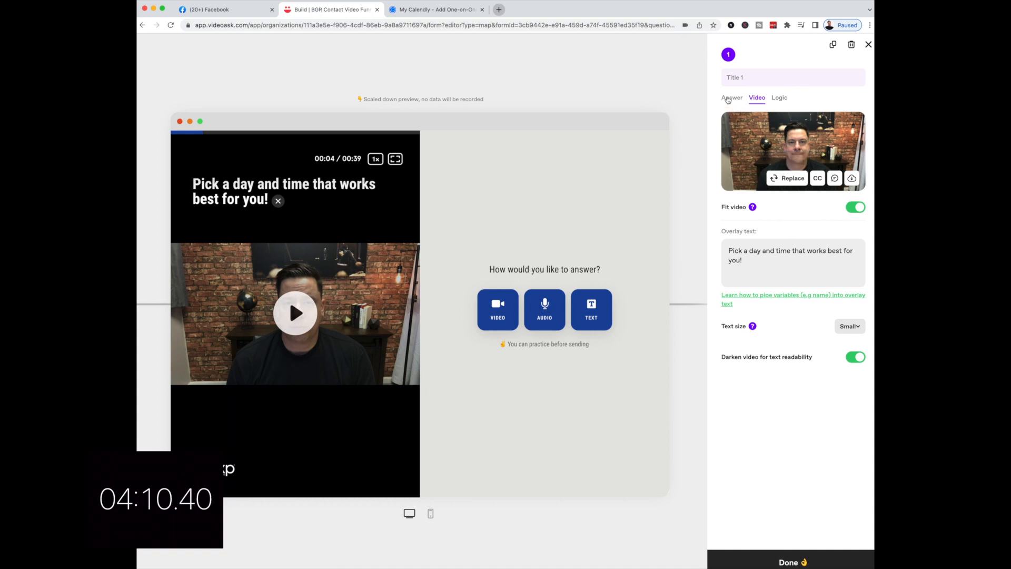
left_click(732, 98)
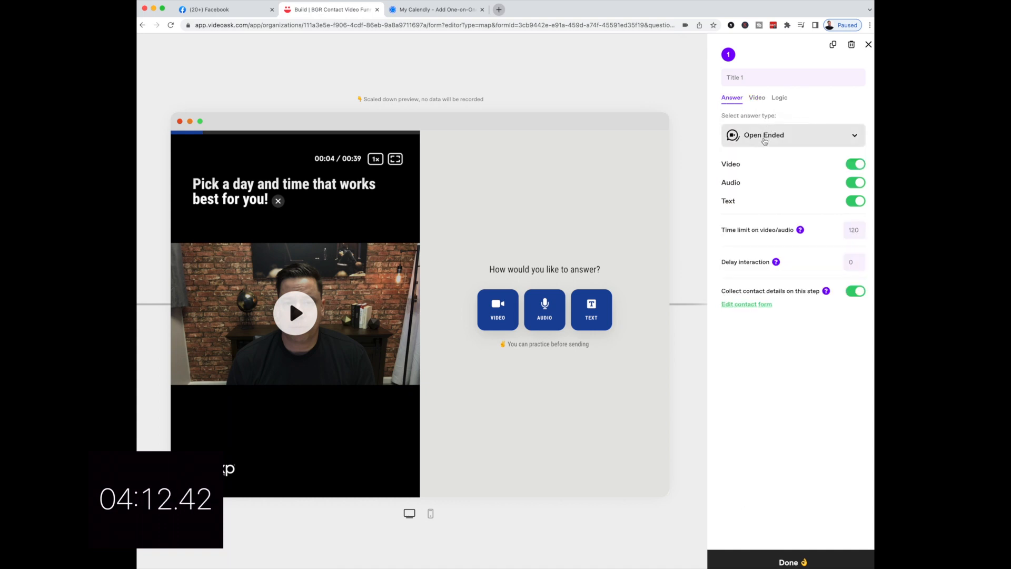
left_click(765, 136)
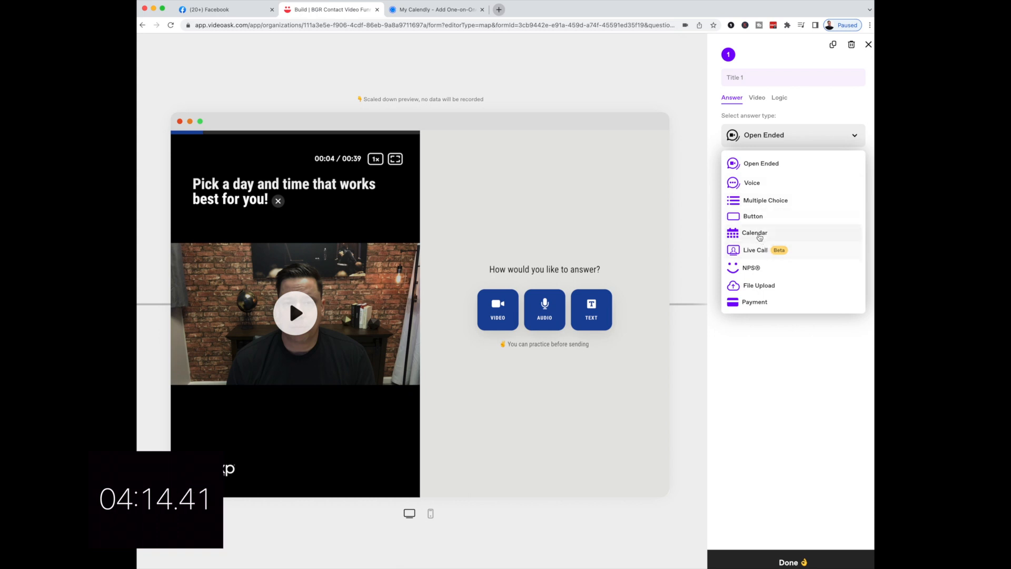
- Make the step a Calendar answer using the pasted BGR Client Consultation Calendly link
left_click(760, 233)
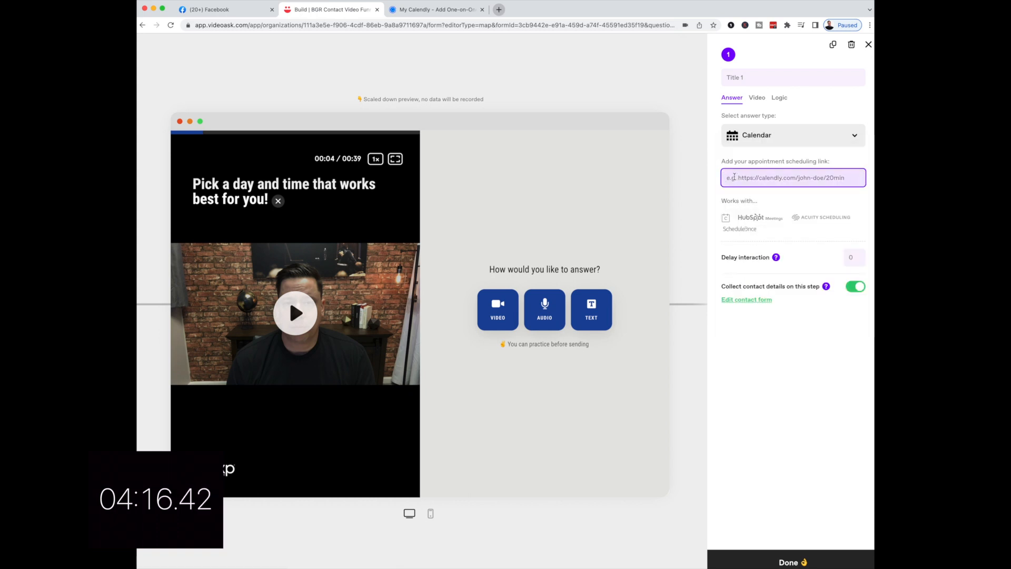
key("super+v")
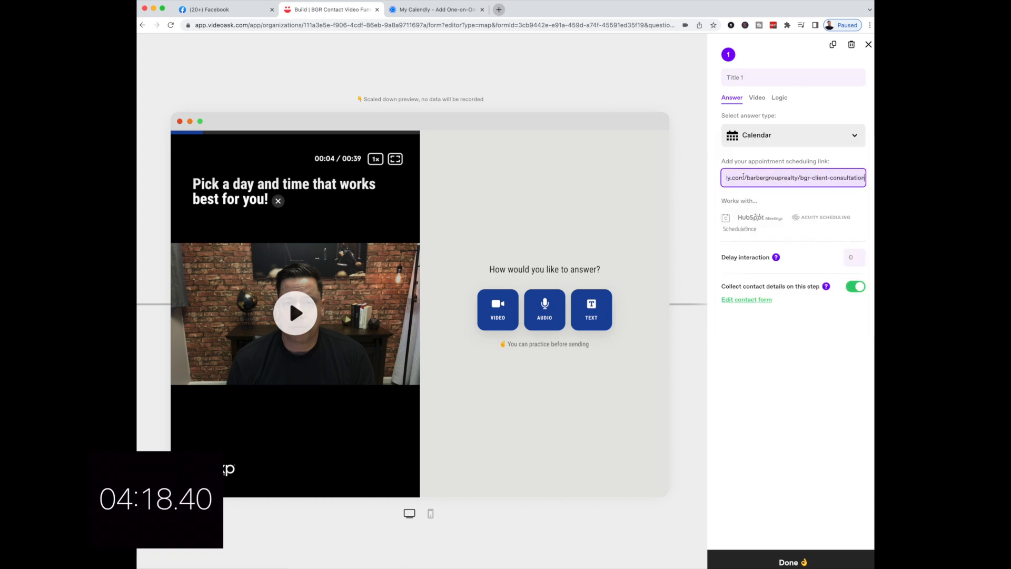
left_click(545, 222)
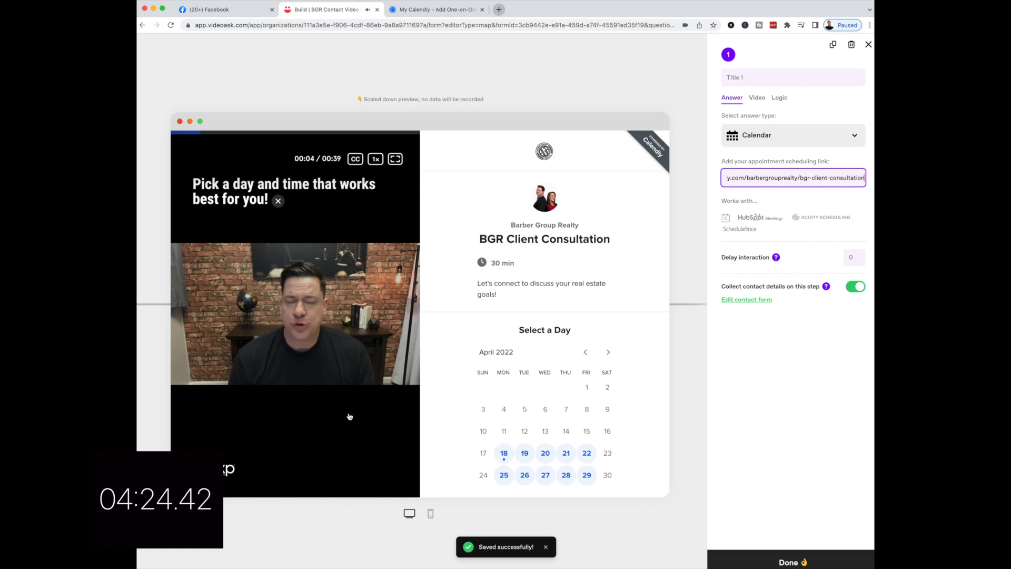
left_click(788, 560)
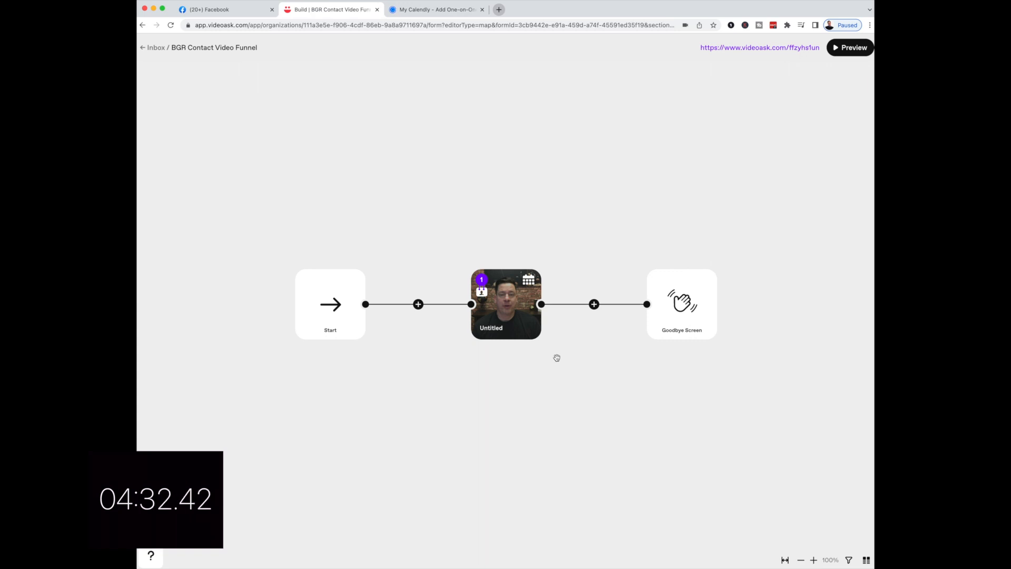
- Insert a webcam step before the Goodbye Screen and start recording
left_click(594, 304)
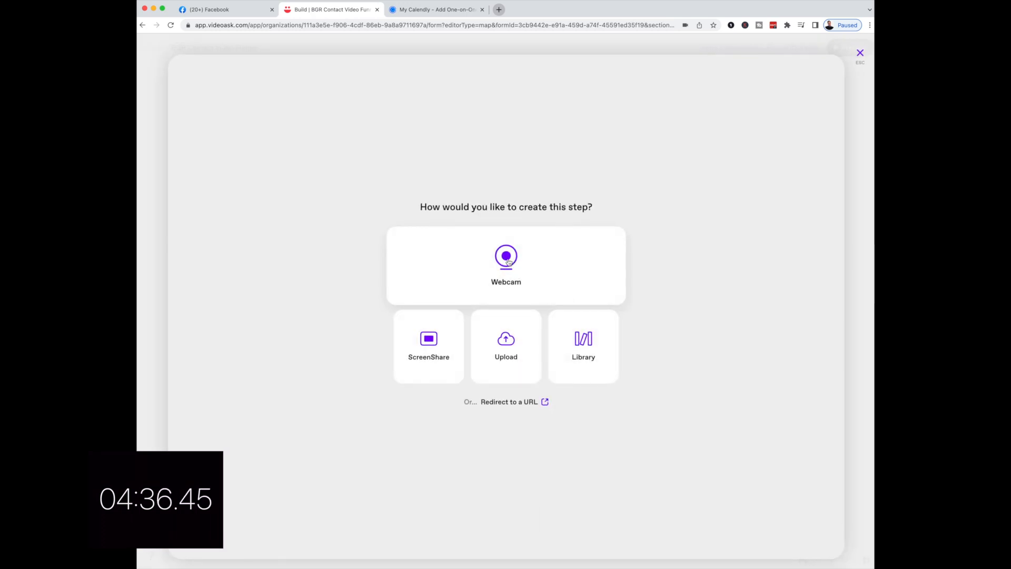
left_click(506, 259)
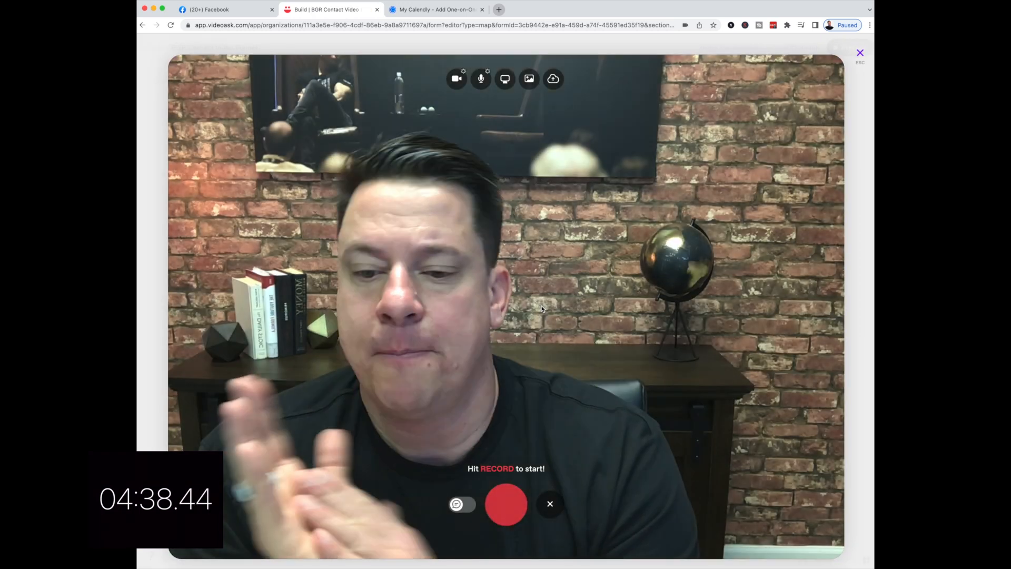
left_click(509, 505)
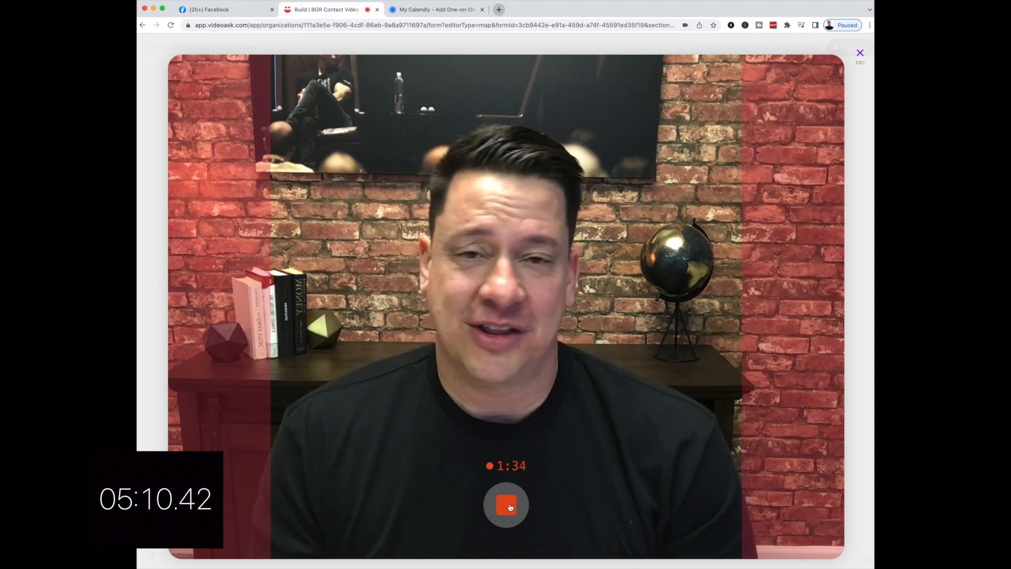
- Stop the webcam recording to review the take
left_click(506, 504)
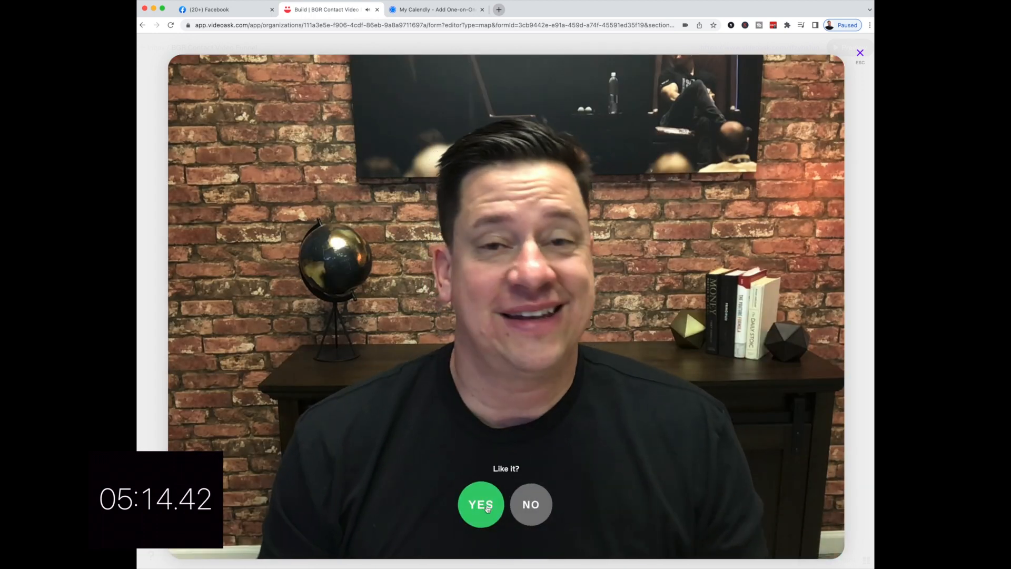
- Keep the take, turn on Fit video, and skip overlay text
left_click(481, 504)
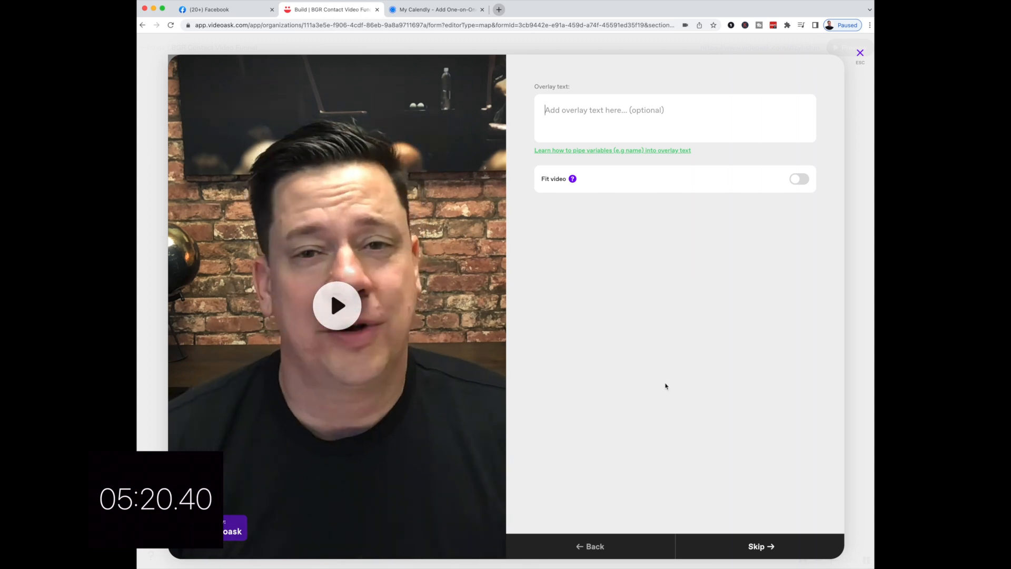
left_click(784, 180)
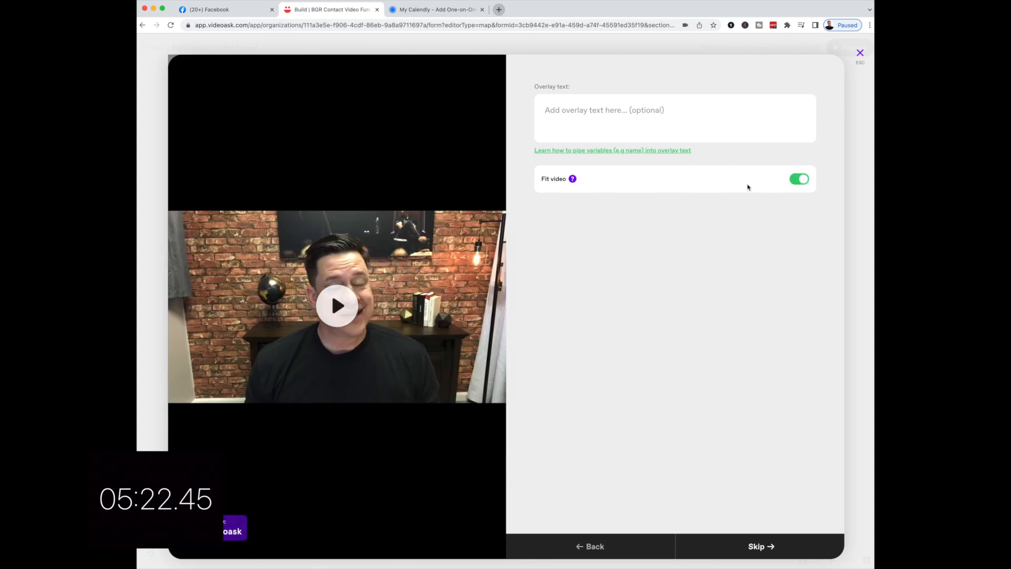
left_click(753, 550)
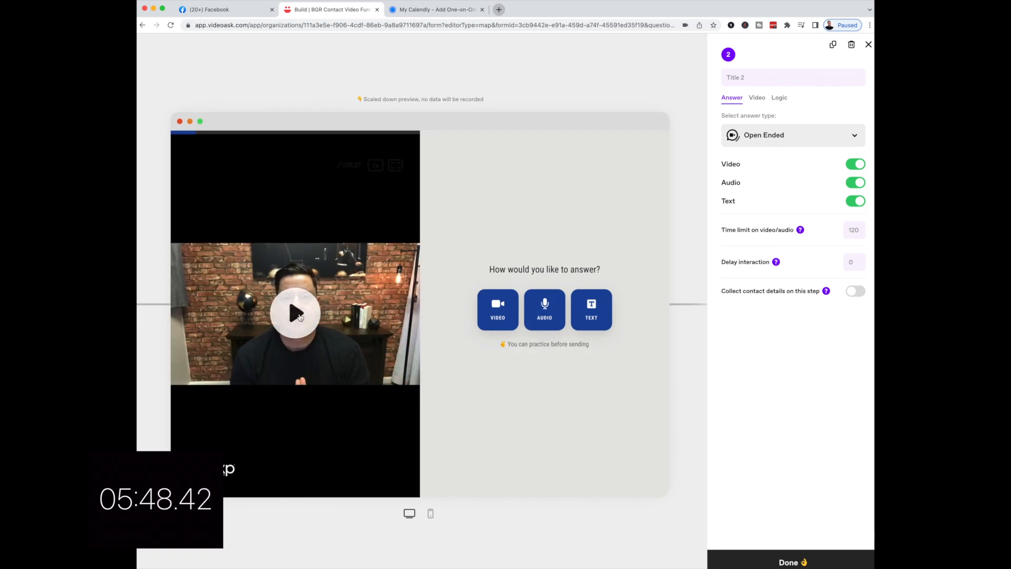
- Play through the 27-second step 2 take, scrubbing ahead, then view its Video settings
left_click(300, 317)
left_click(304, 321)
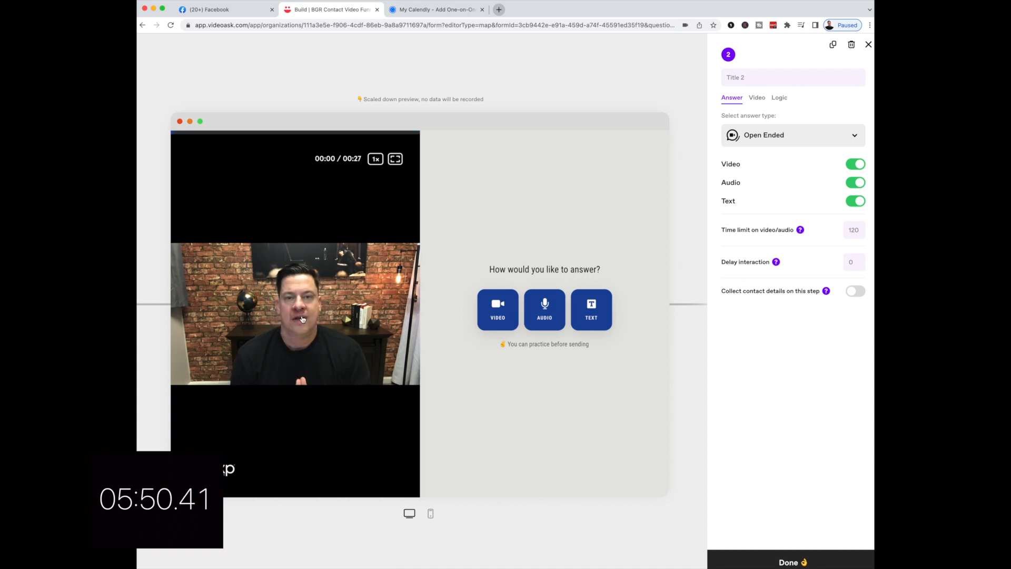
left_click(305, 280)
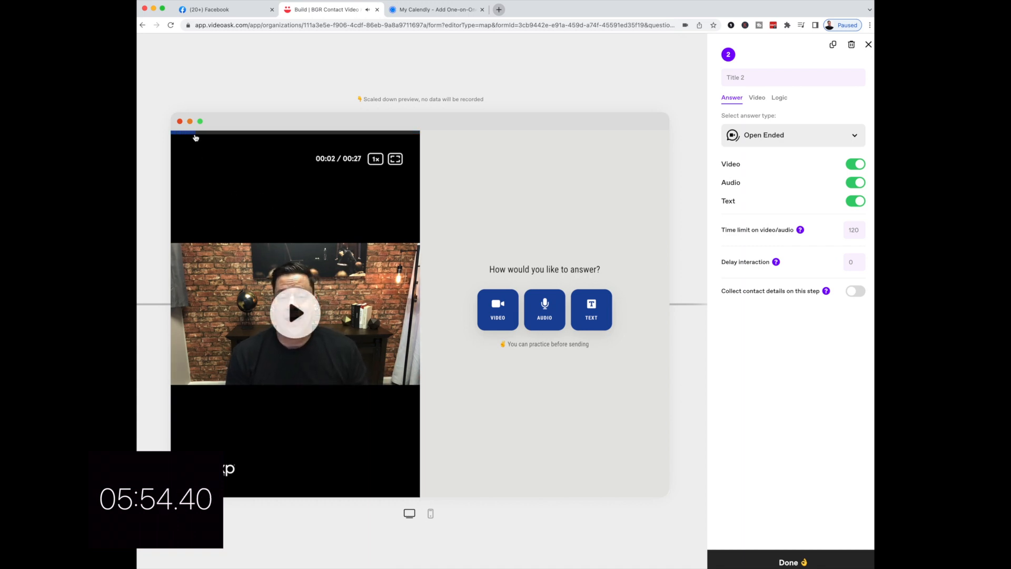
left_click(195, 136)
left_click(362, 137)
left_click(367, 136)
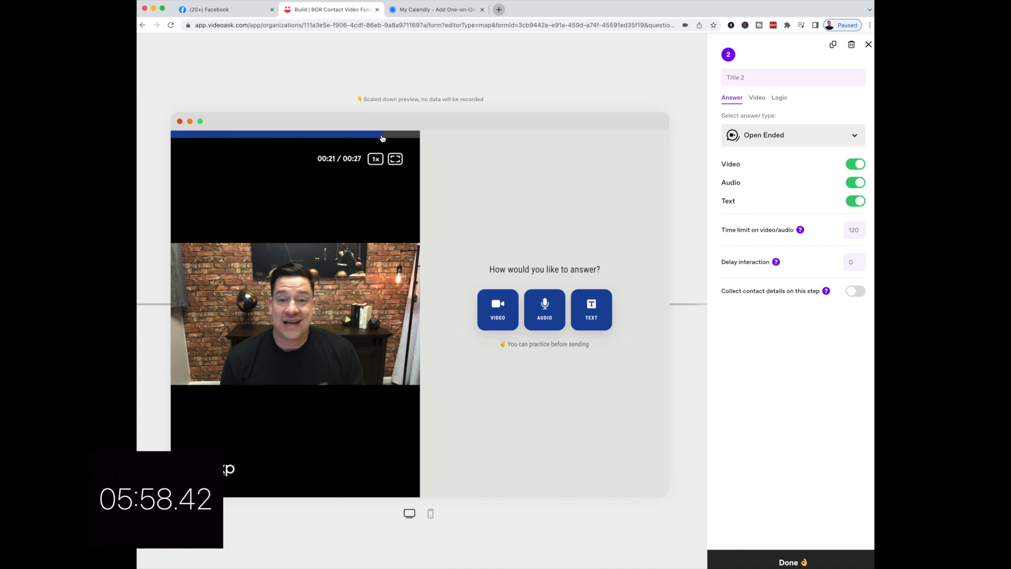
left_click(295, 324)
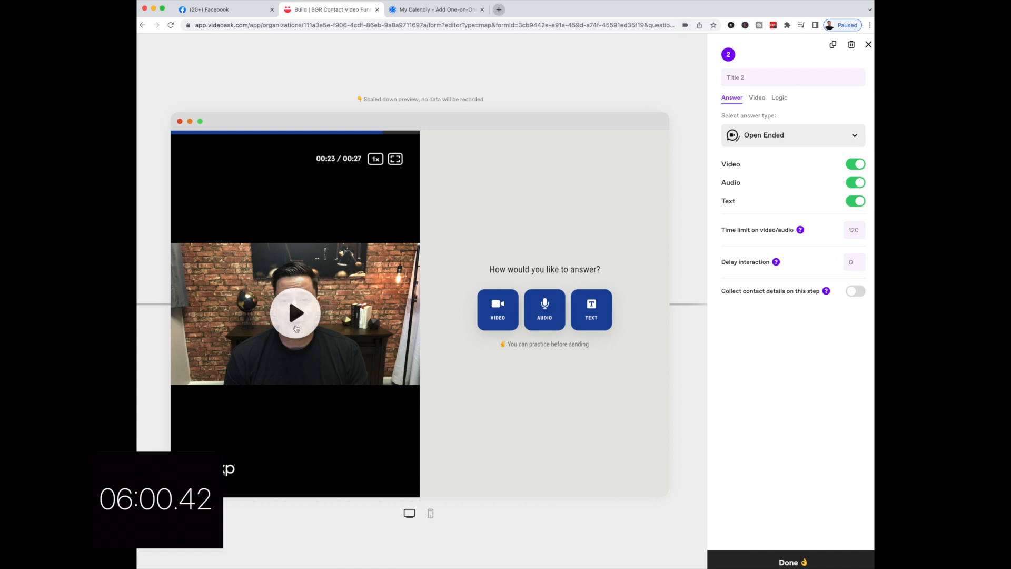
left_click(296, 328)
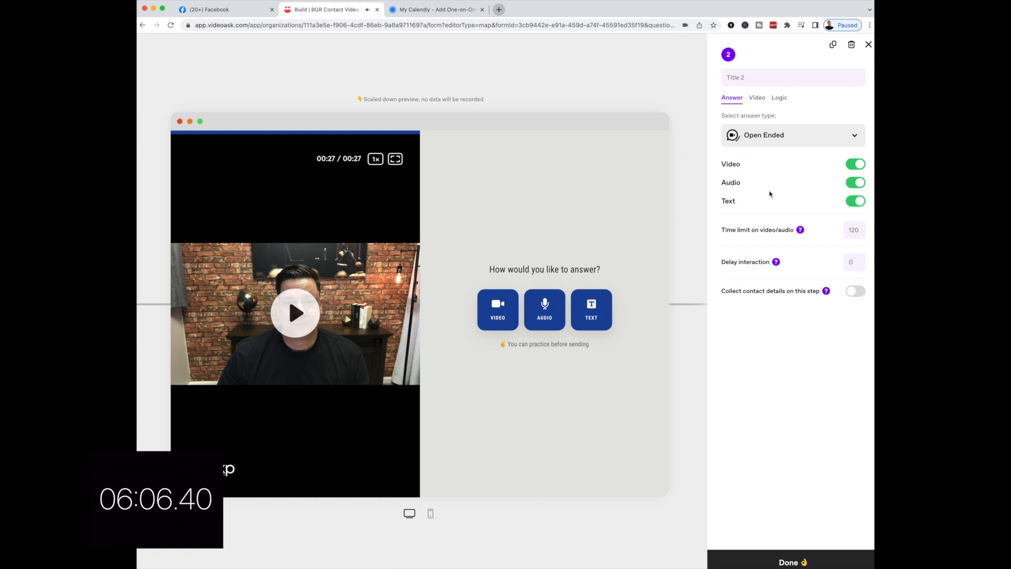
left_click(757, 98)
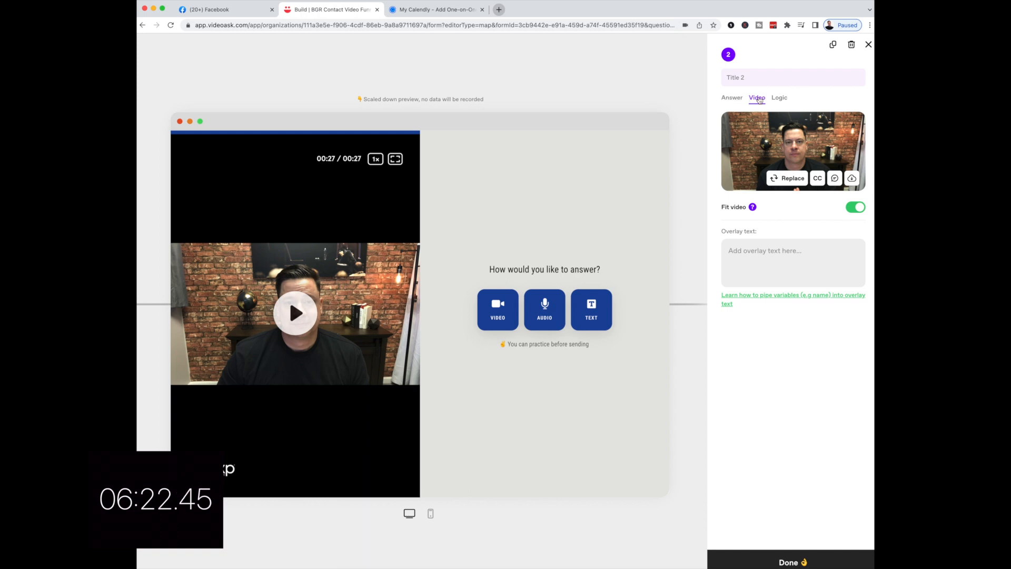
- Make step 2's answer type a button labelled 'All done!'
left_click(733, 99)
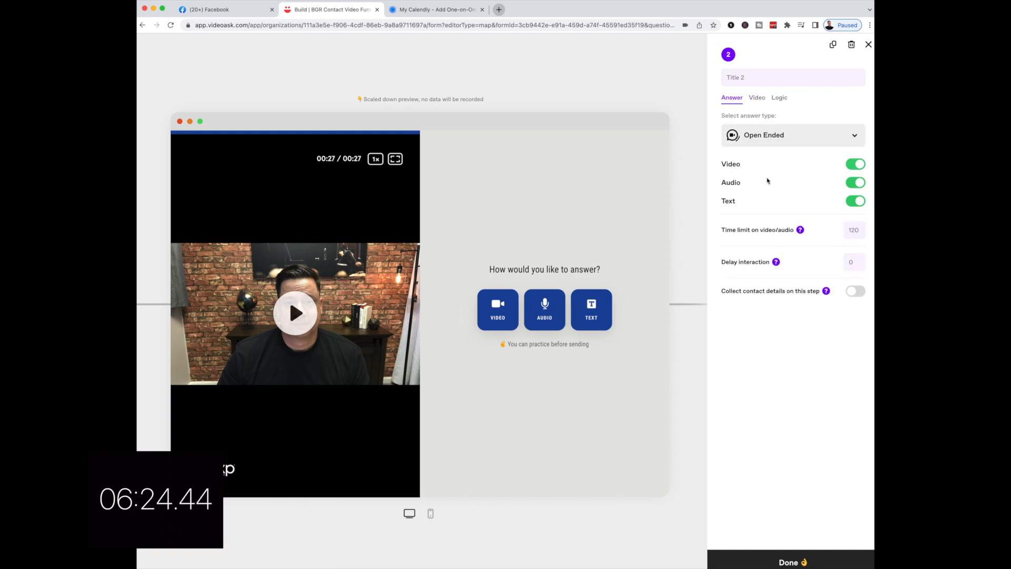
left_click(784, 136)
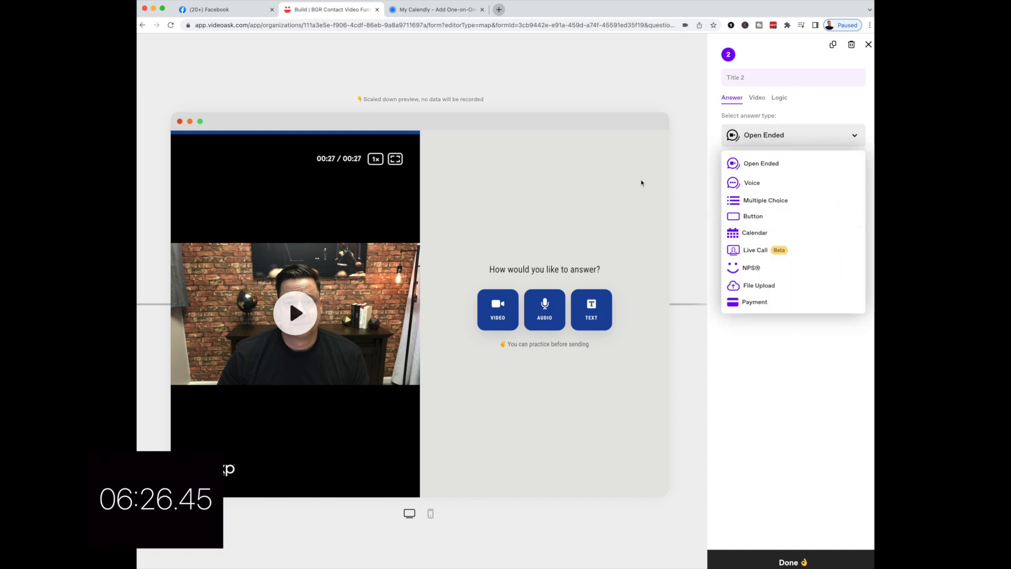
left_click(737, 217)
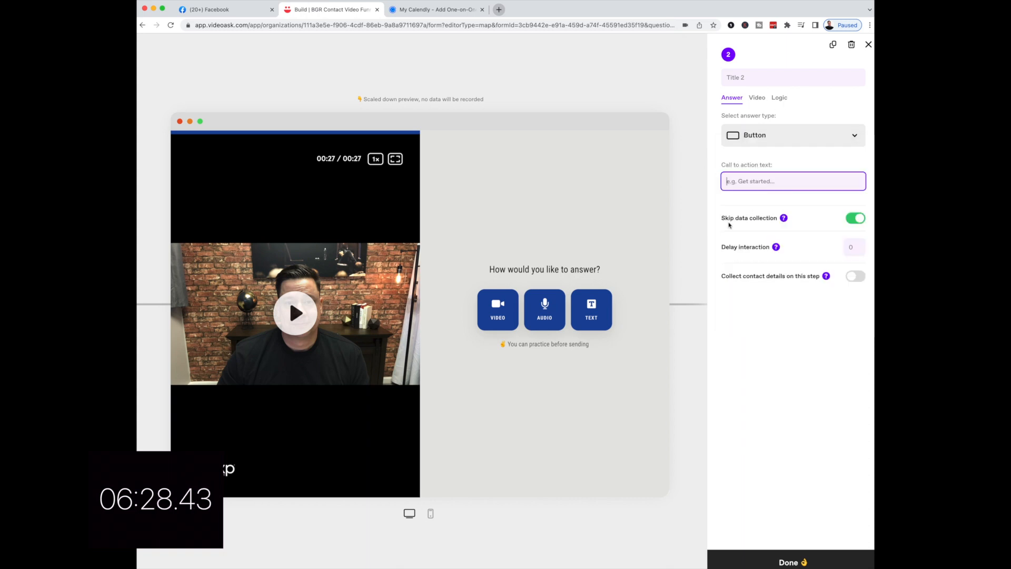
type("All sone")
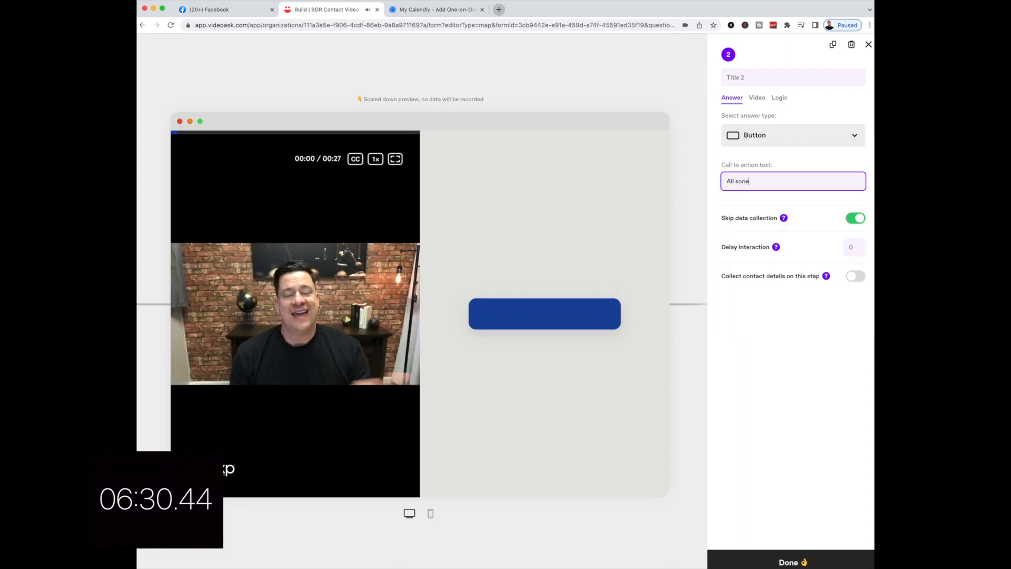
key("BackSpace")
key("BackSpace")
key("BackSpace")
key("BackSpace")
type("done!")
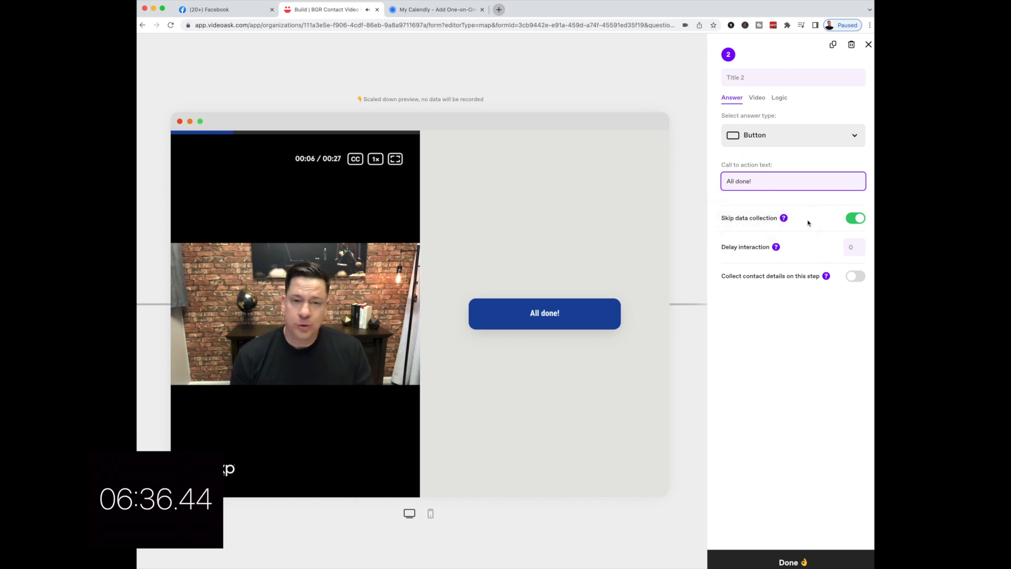
left_click(779, 98)
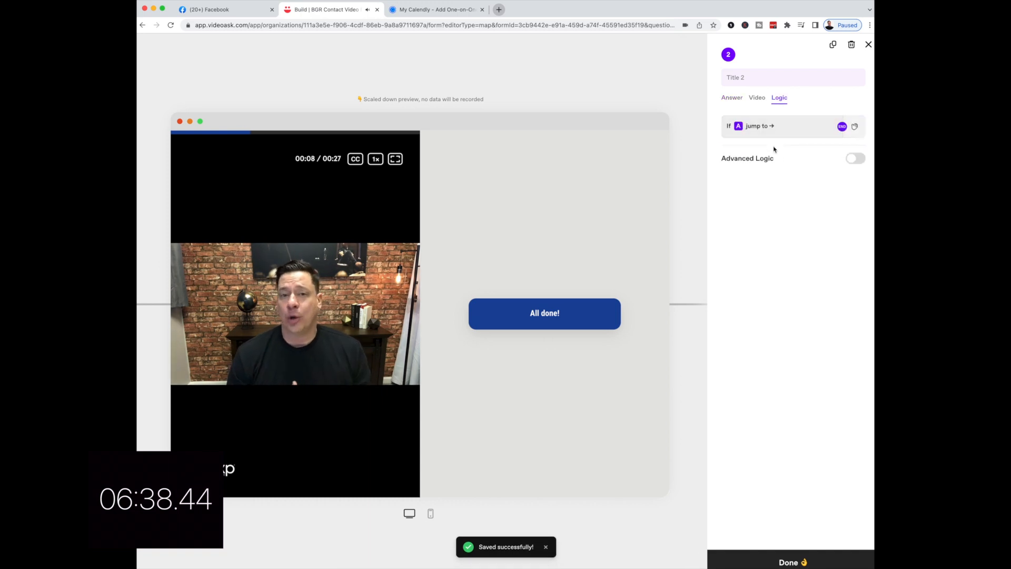
left_click(821, 133)
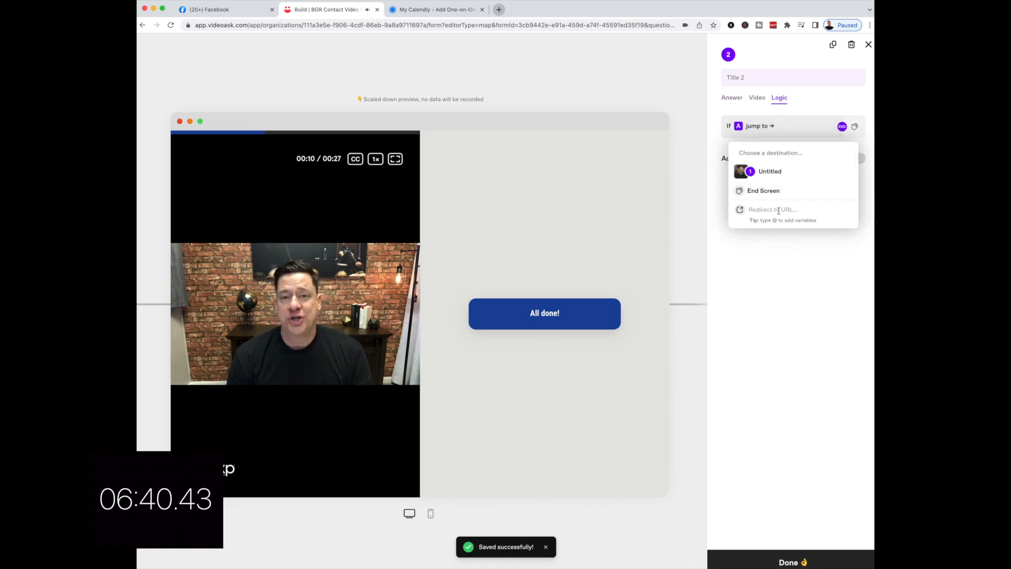
type("http")
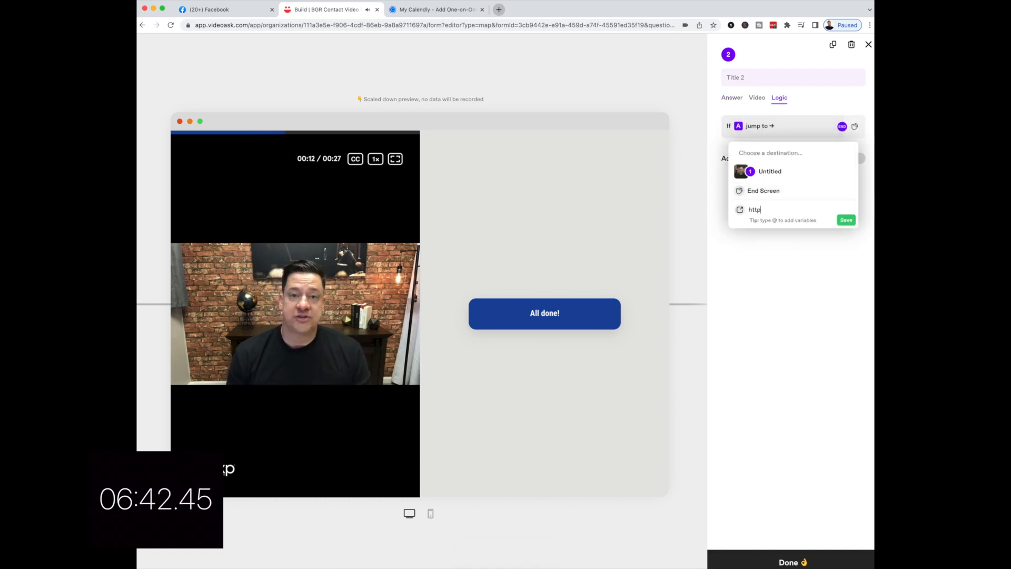
type("s://www.homeis")
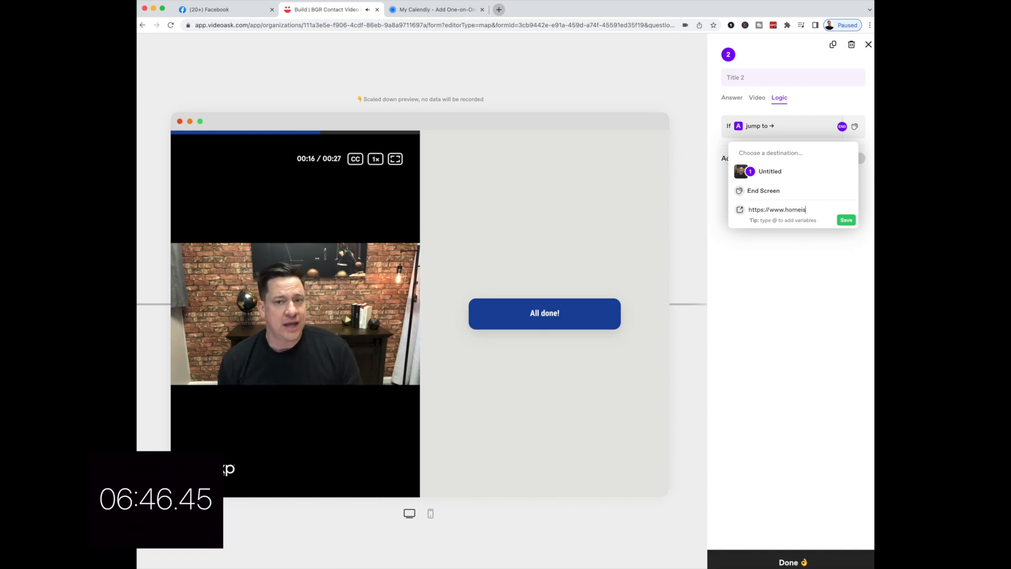
type("awesome.com")
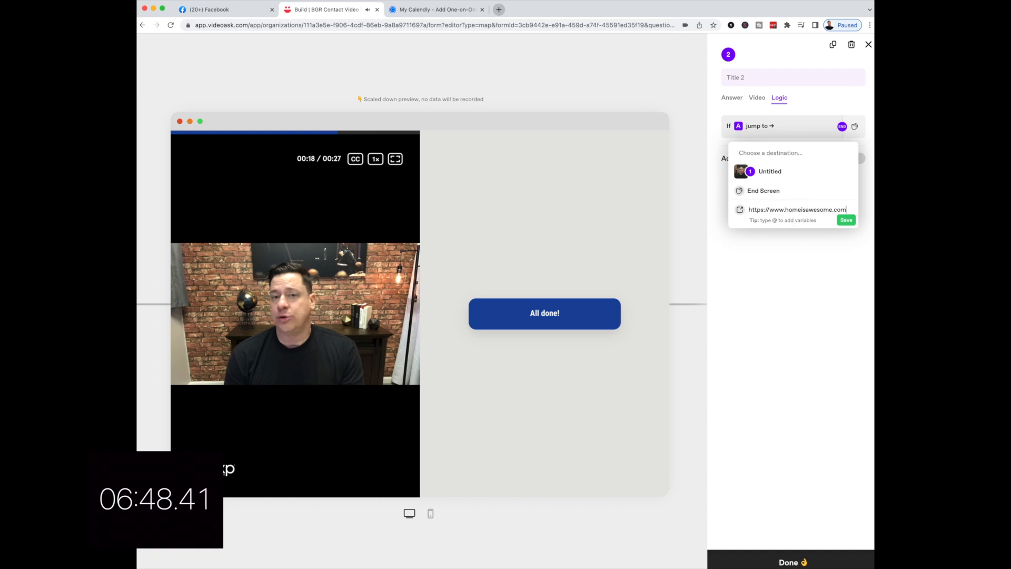
left_click(845, 221)
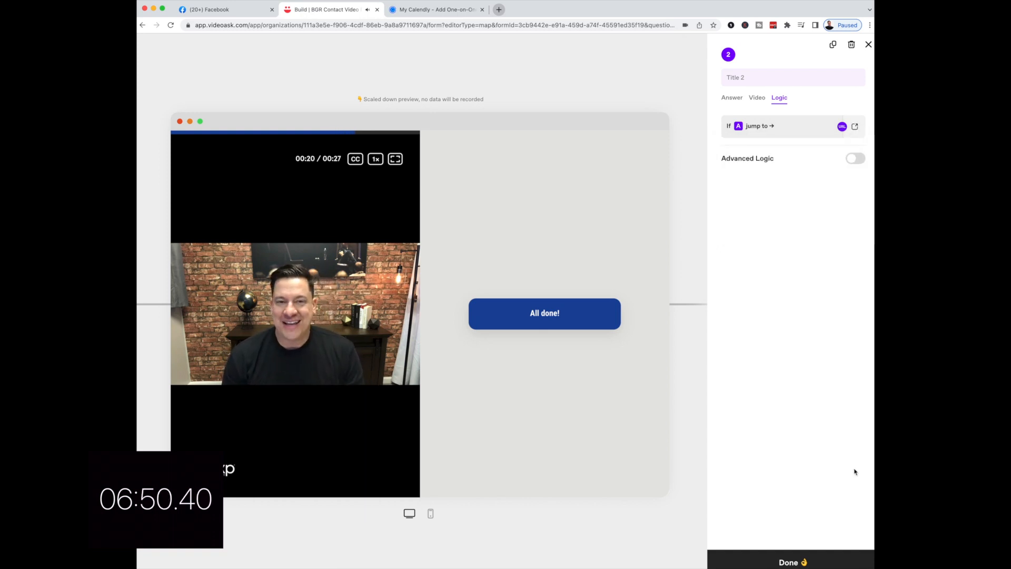
left_click(788, 563)
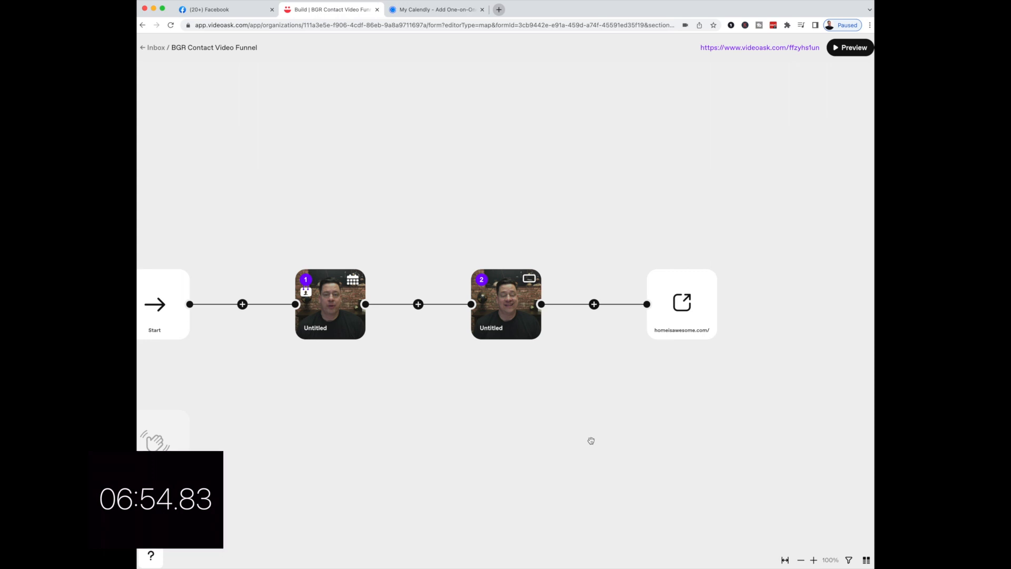
- Enter preview mode, play the calendar intro video, and pick April 19 at 11:30am
scroll(804, 134, "left", 2)
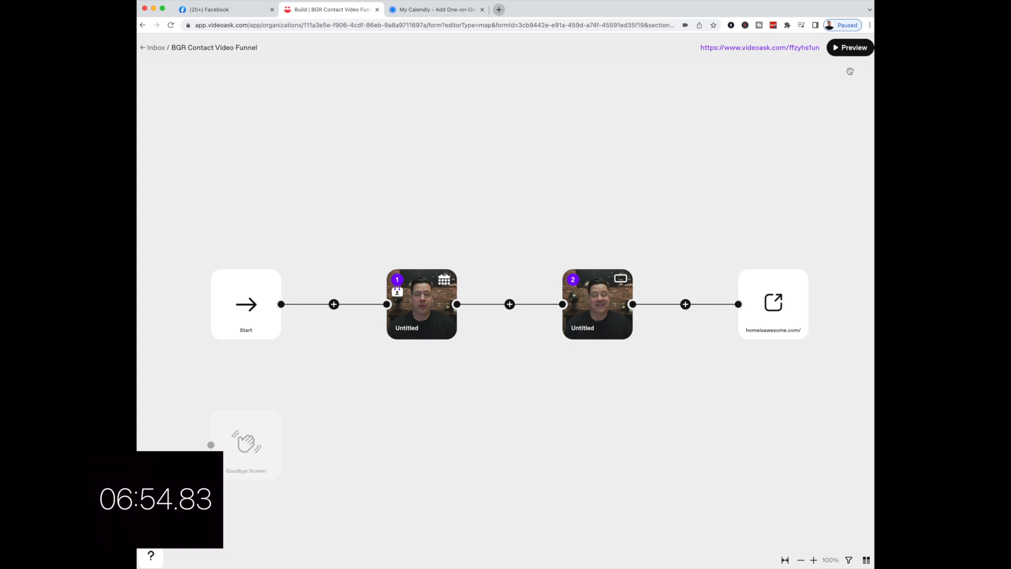
left_click(847, 50)
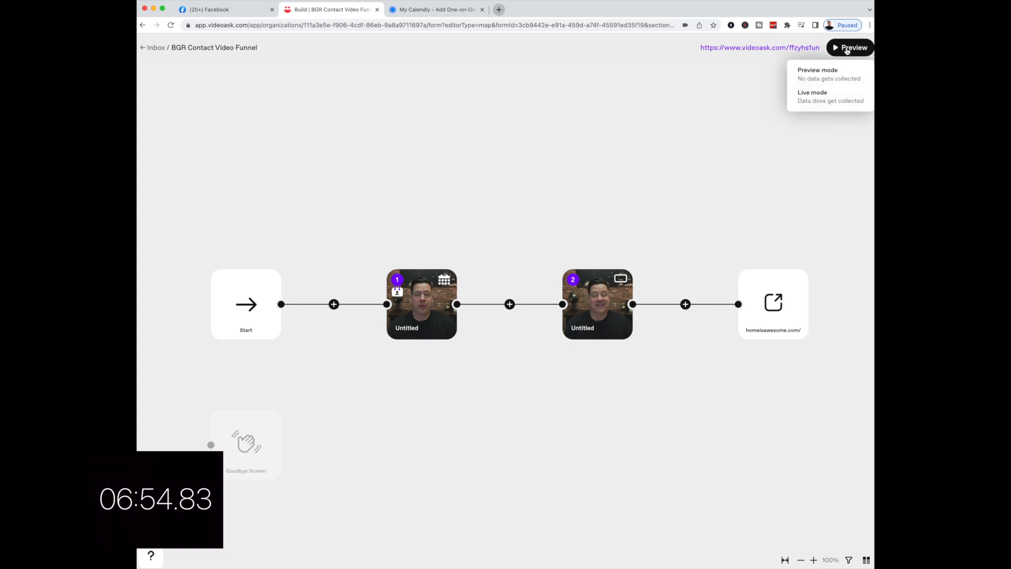
left_click(830, 75)
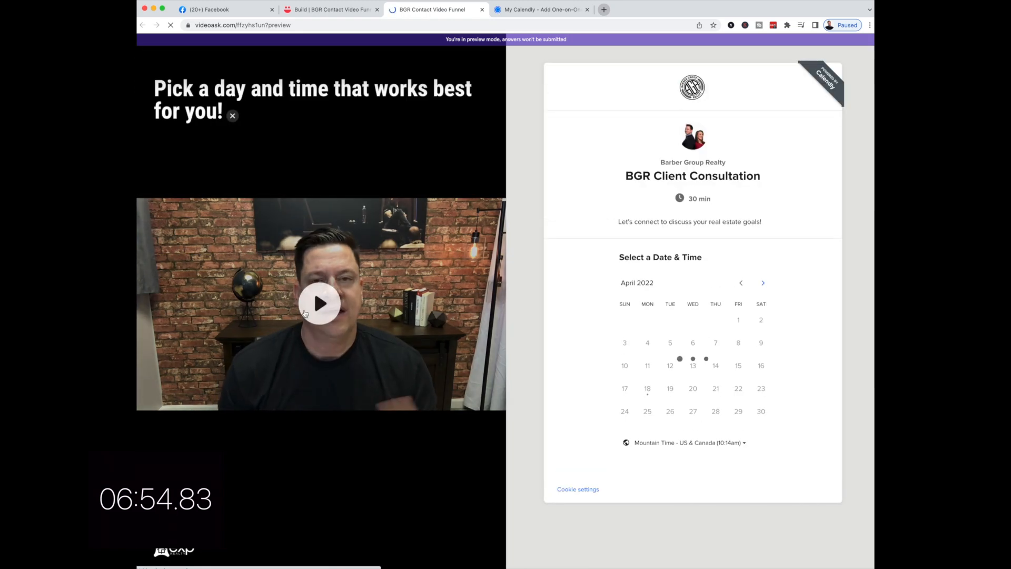
left_click(326, 308)
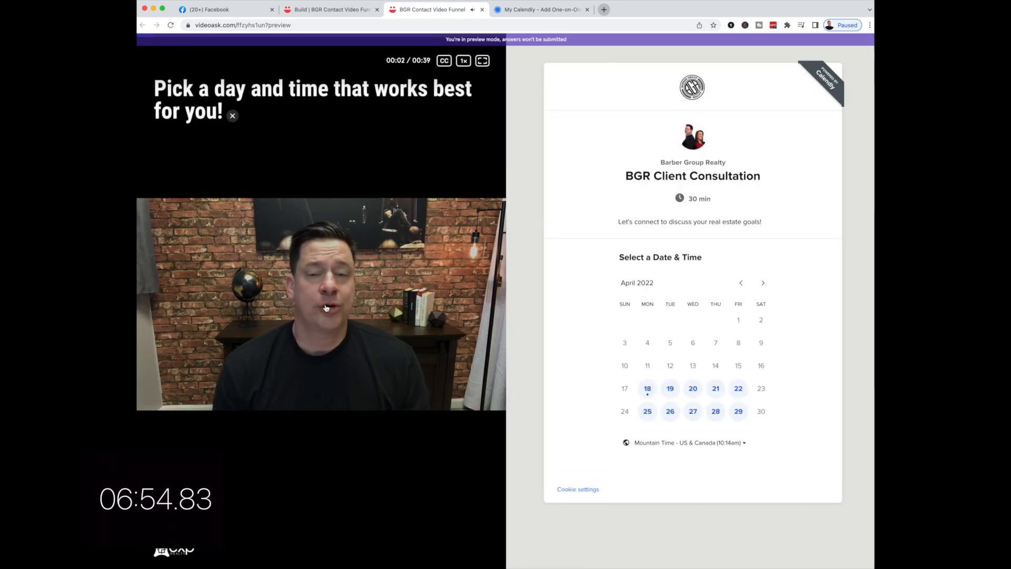
left_click(345, 327)
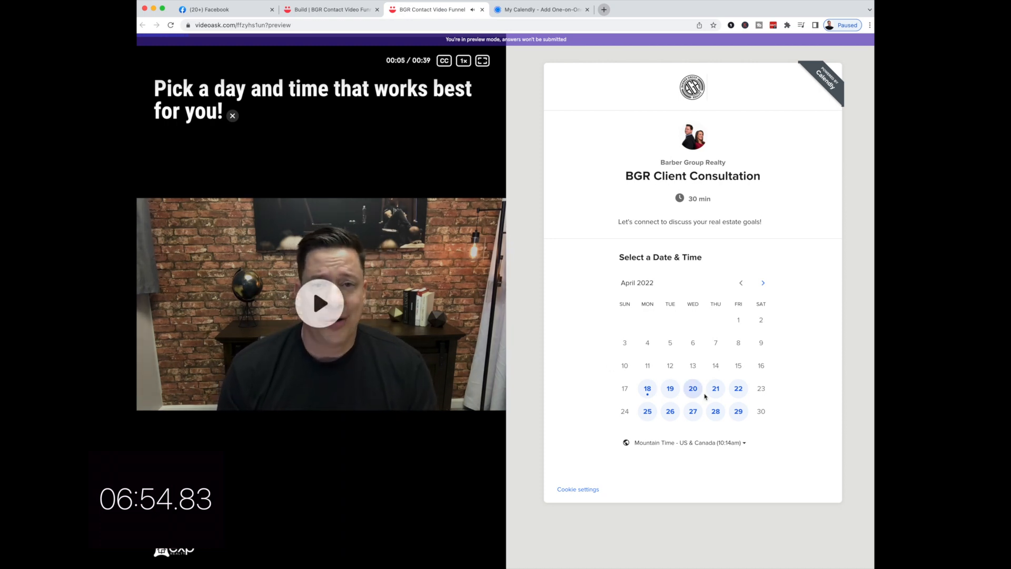
left_click(670, 388)
left_click(763, 363)
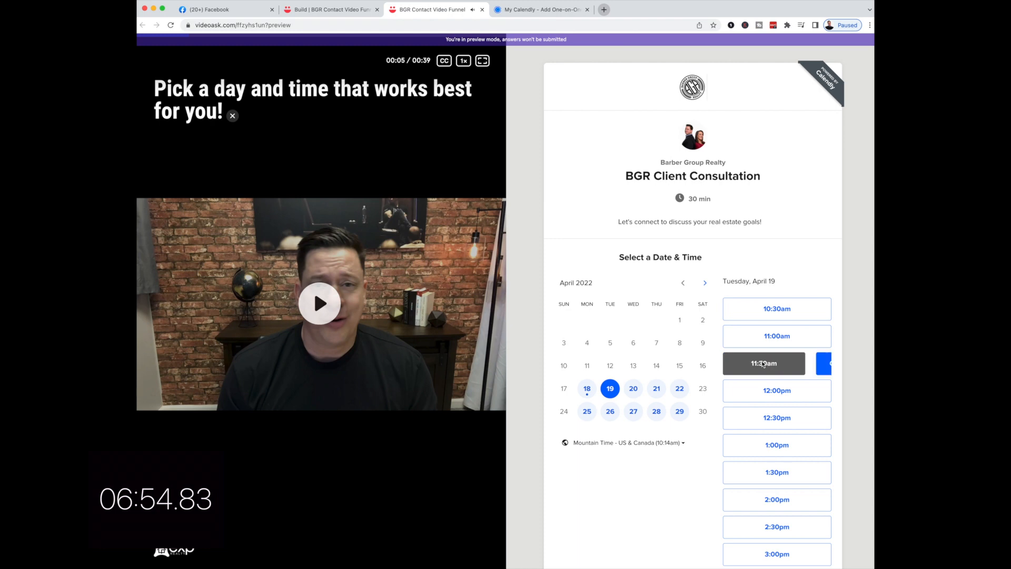
- Enter a name and email, choose the office location, schedule, and submit contact details
left_click(804, 365)
left_click(626, 290)
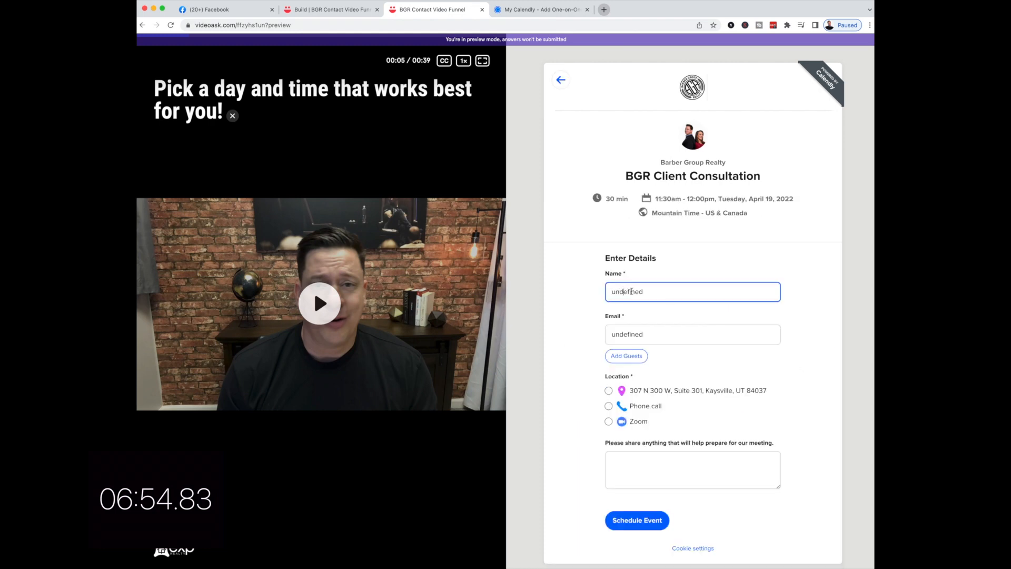
left_click_drag(650, 291, 583, 303)
type("Ben")
key("Tab")
type("b")
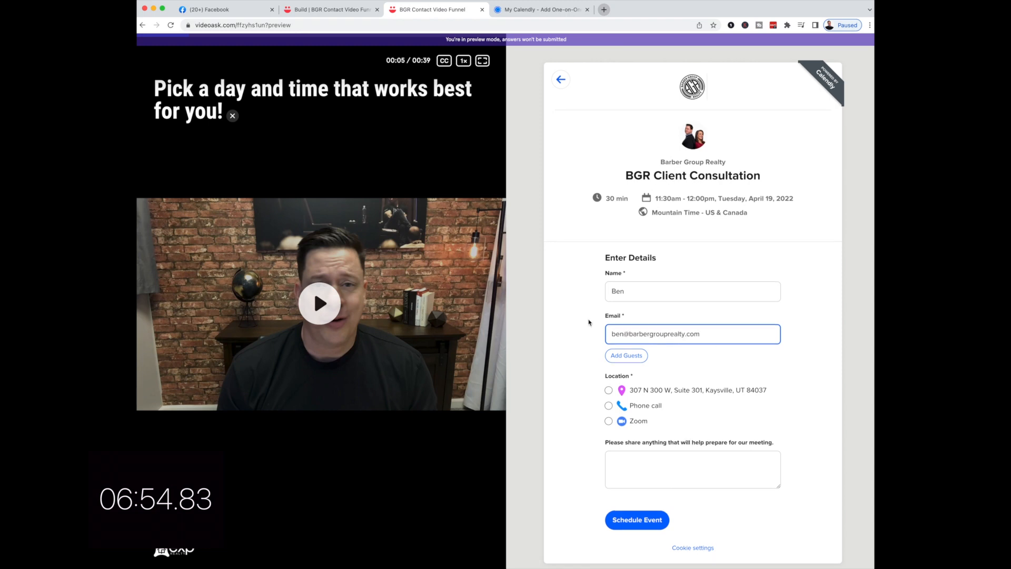
left_click(610, 391)
left_click(634, 521)
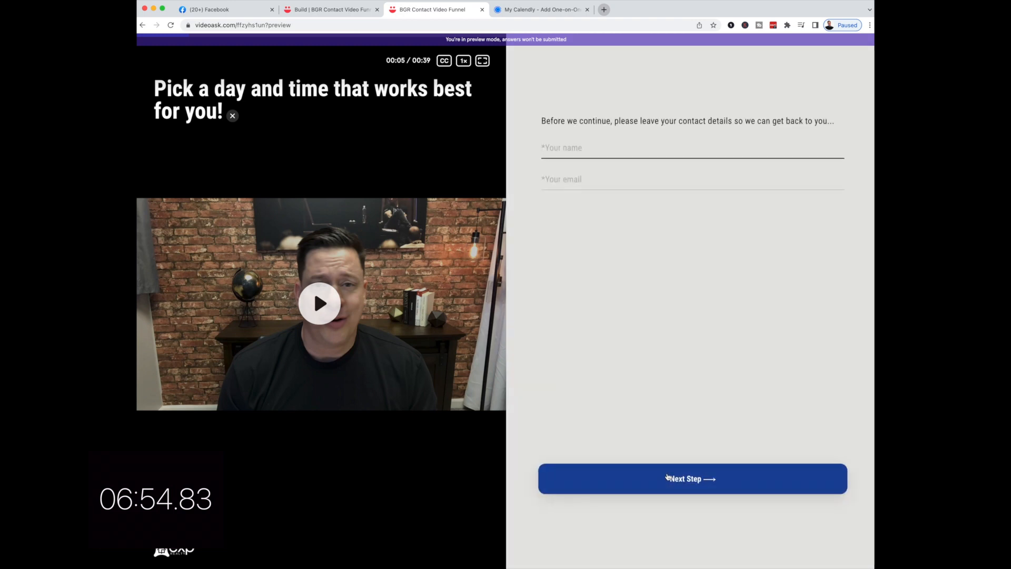
key("Tab")
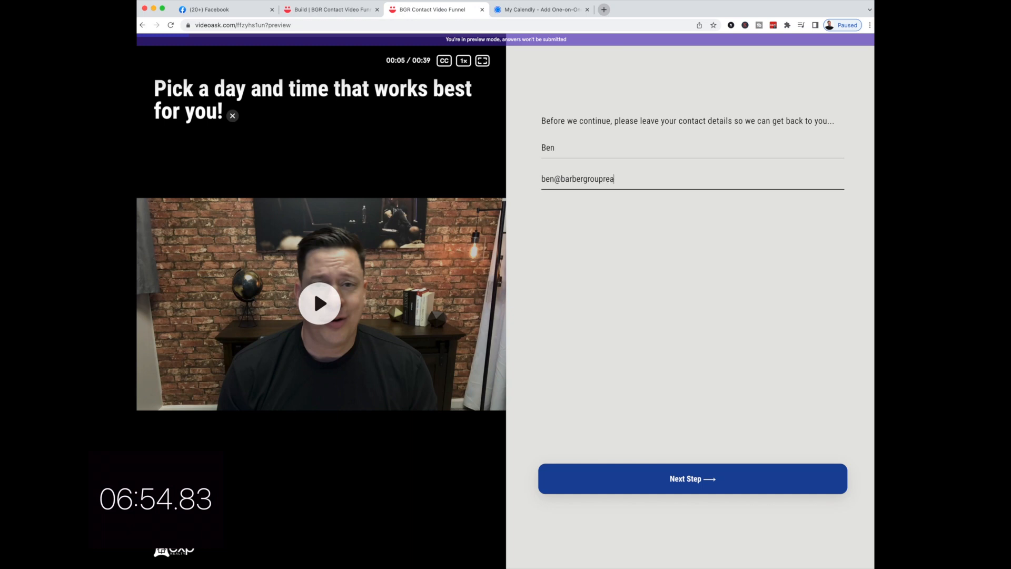
left_click(688, 481)
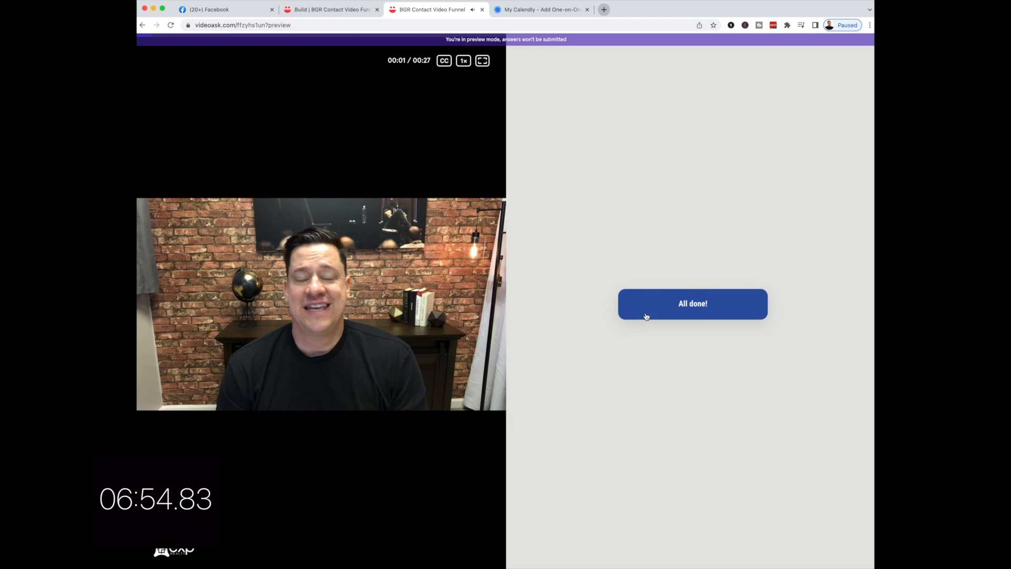
- Use the 'All done!' button to confirm the homeisawesome.com redirect, then go back to the VideoAsk editor
left_click(684, 305)
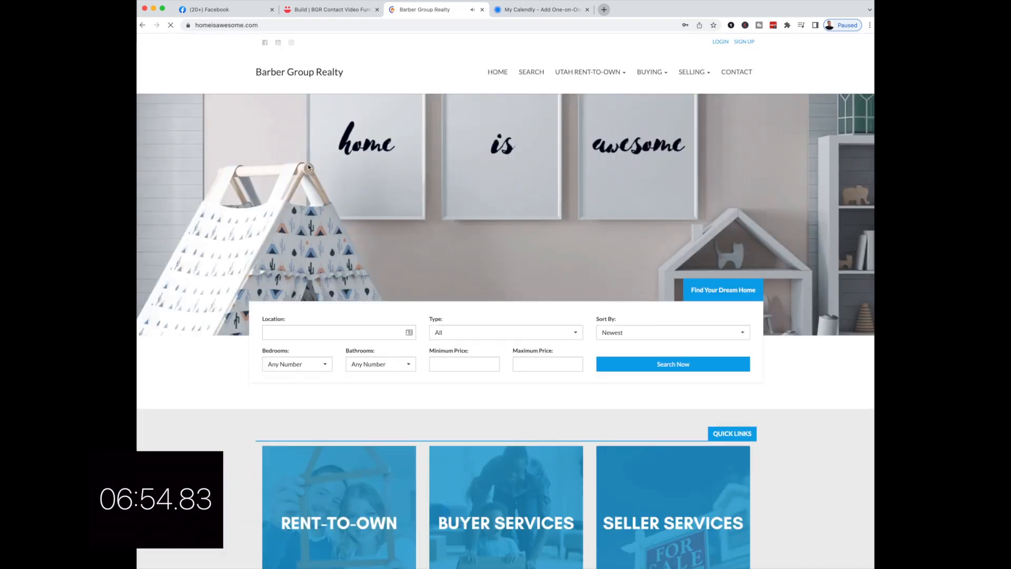
left_click(358, 11)
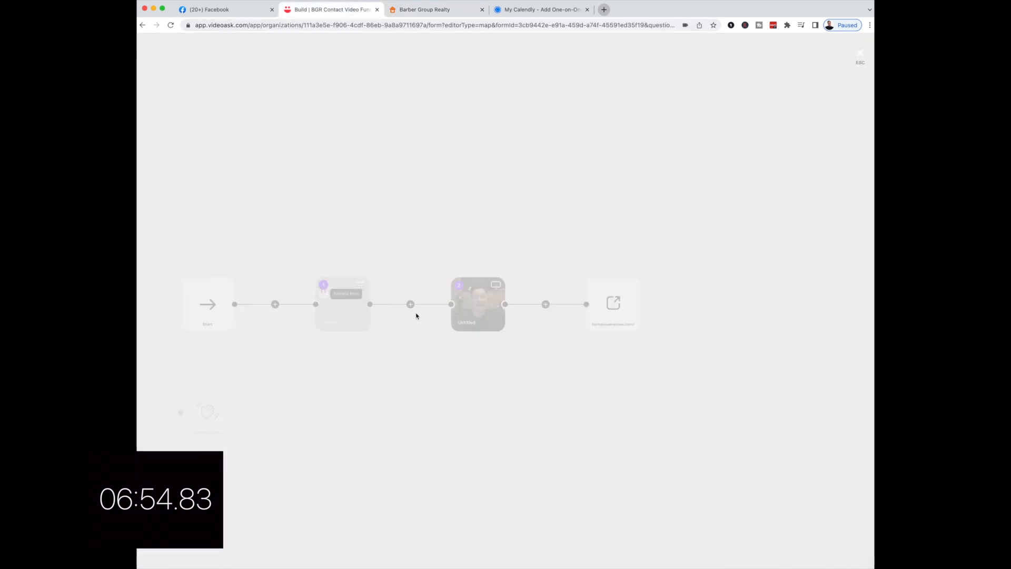
- Switch off 'Collect contact details on this step' for the calendar step 1 and save
left_click(417, 316)
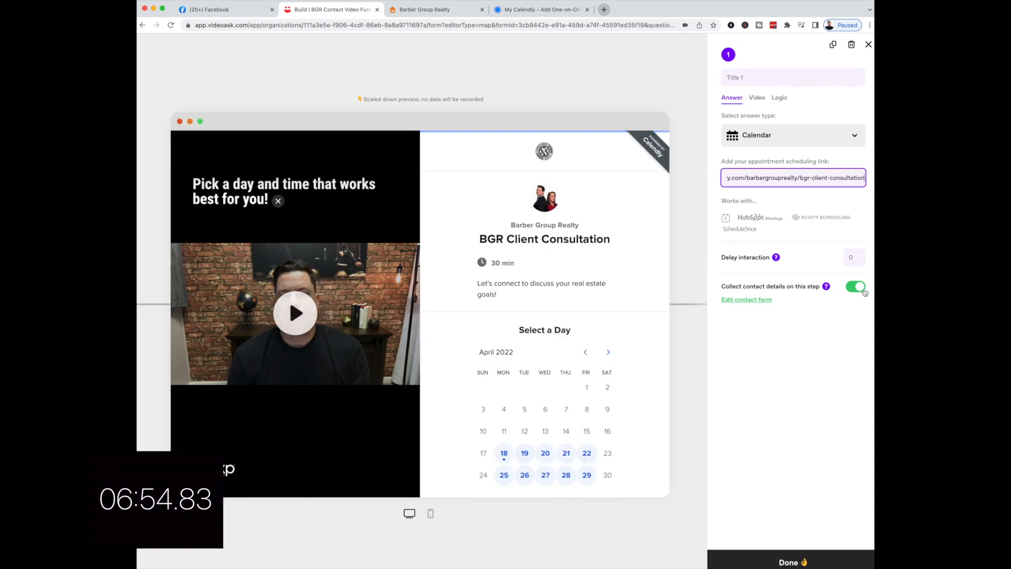
left_click(855, 292)
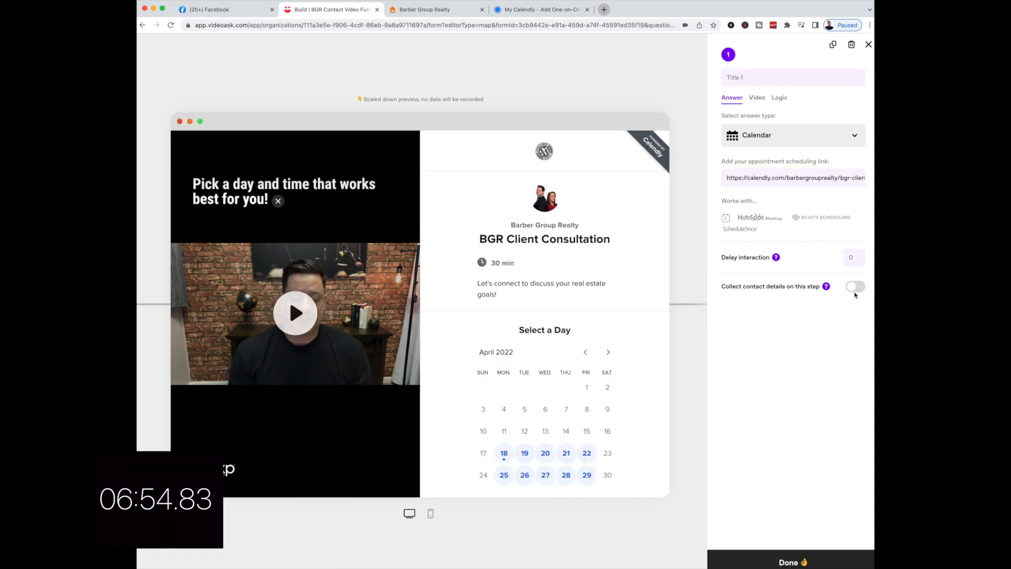
left_click(852, 560)
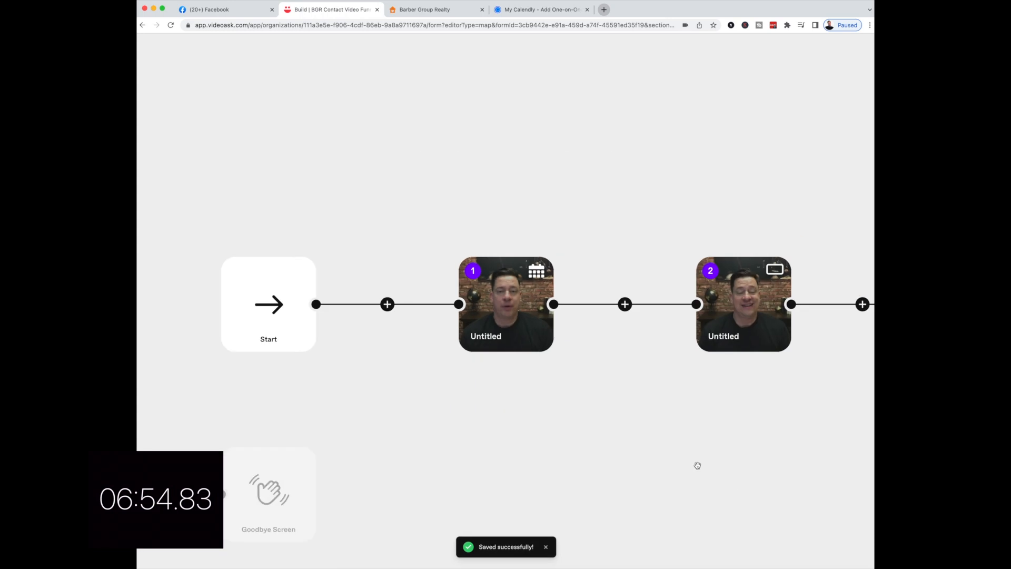